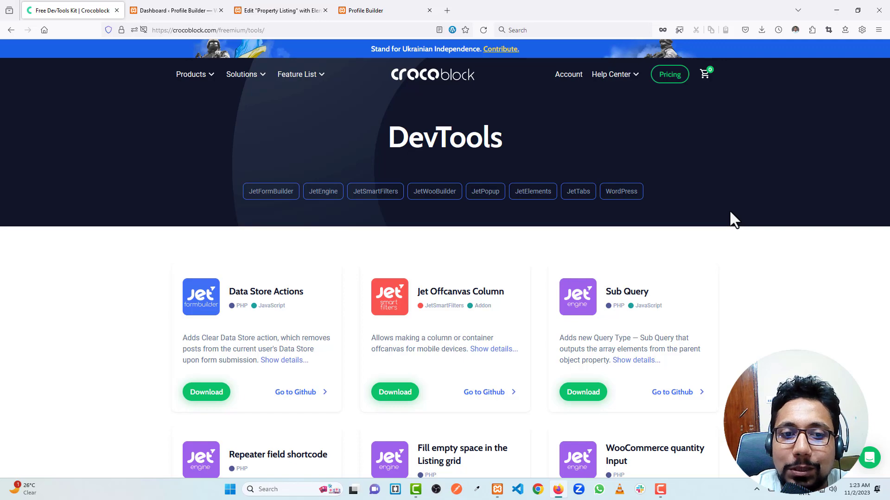
Look through the full catalogue of free add-ons on the Crocoblock DevTools page.
scroll(408, 197, down, 9)
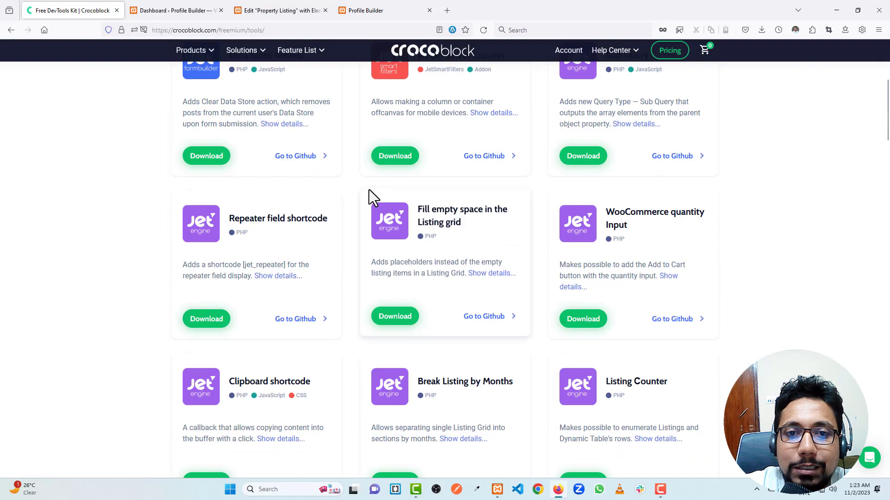
scroll(365, 189, down, 10)
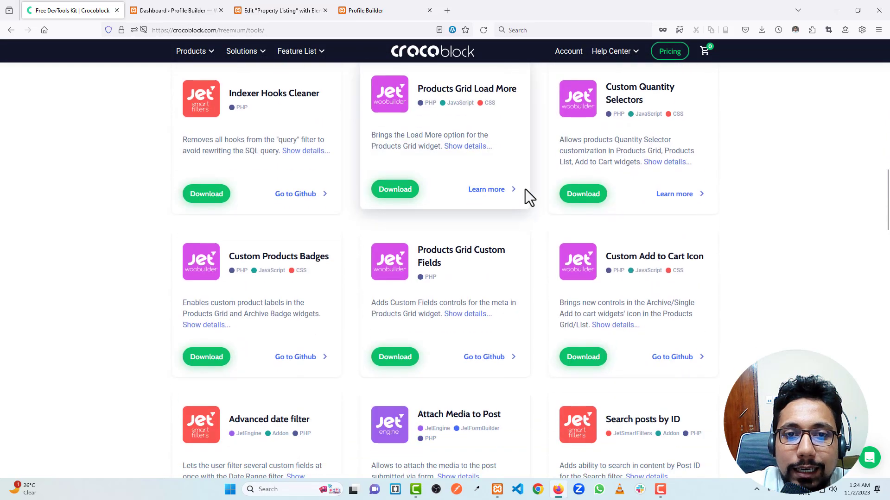
scroll(324, 204, down, 11)
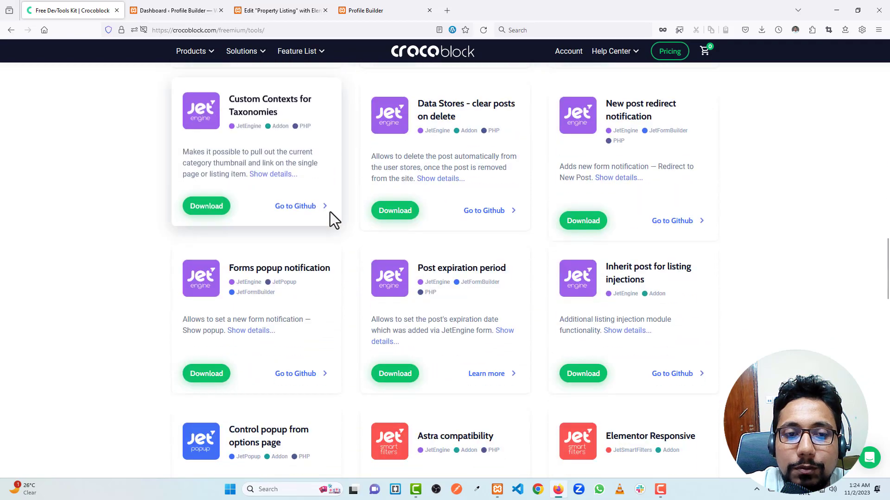
scroll(332, 212, down, 14)
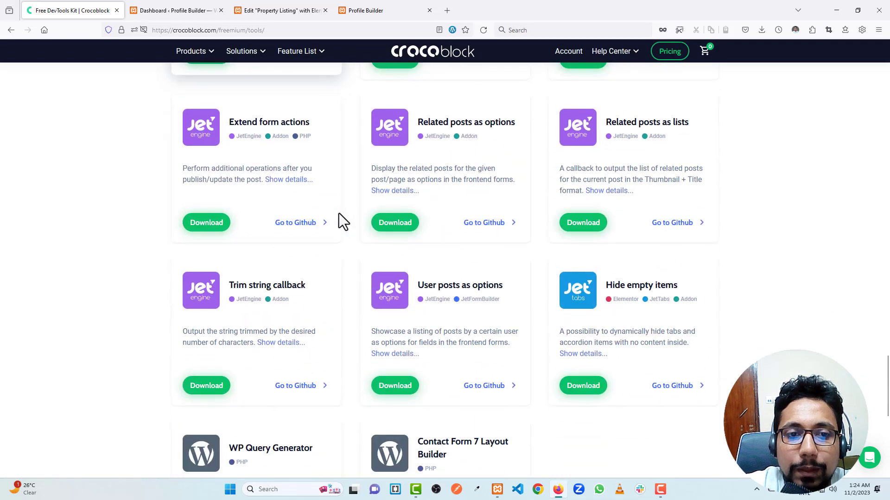
scroll(341, 213, up, 15)
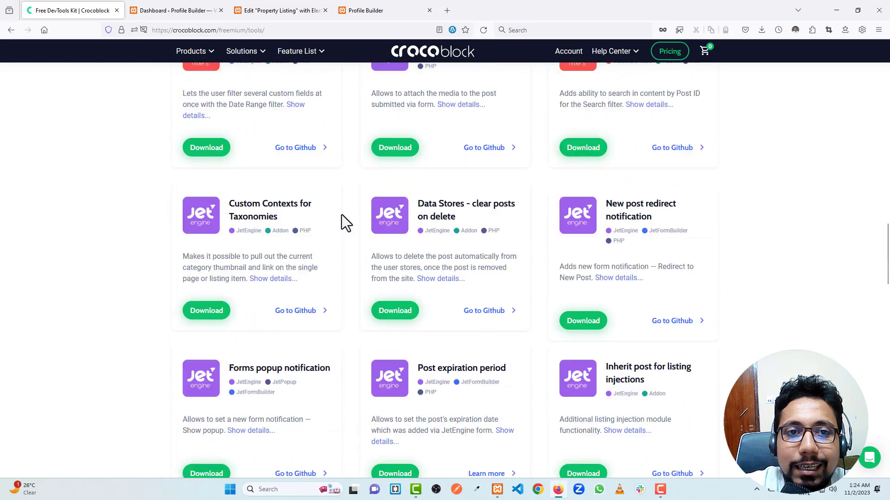
scroll(341, 215, up, 12)
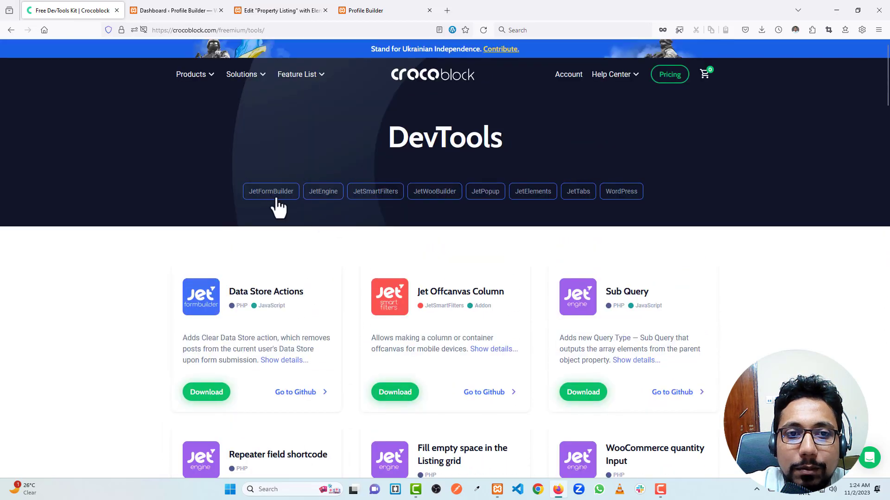
Filter the DevTools catalogue by JetEngine and by JetSmartFilters, and look over the JetSmartFilters add-ons.
click(320, 194)
click(383, 196)
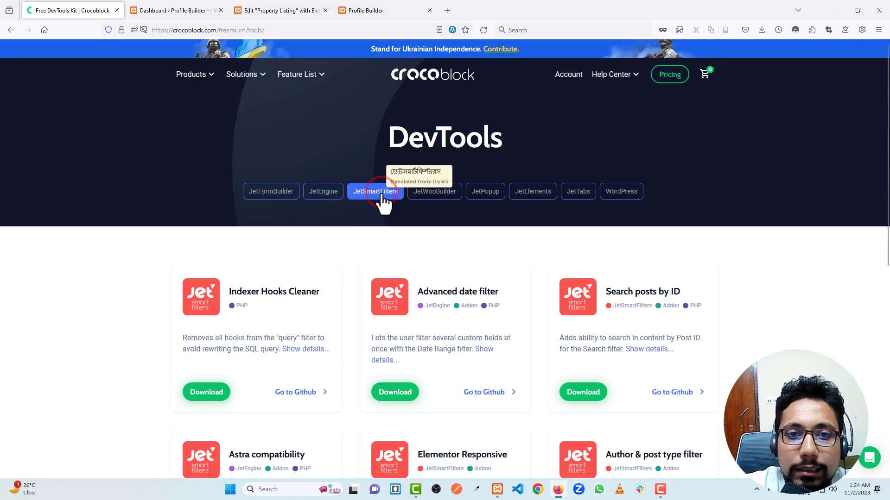
scroll(403, 241, down, 5)
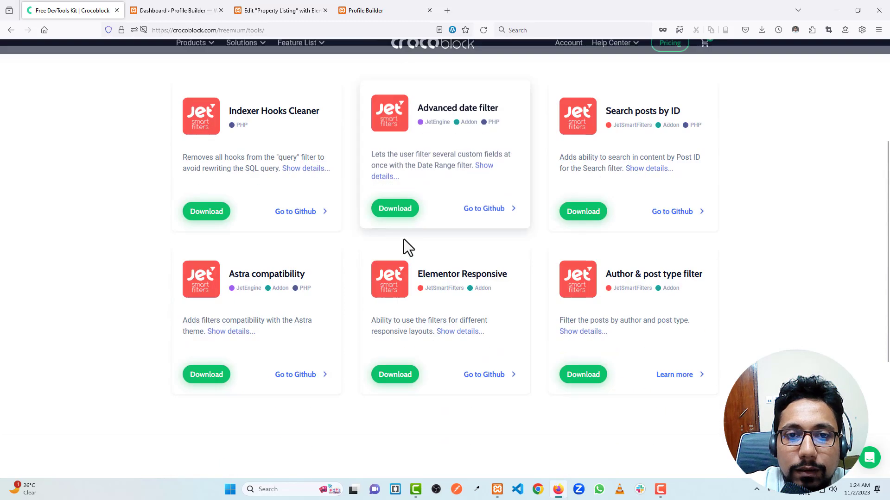
scroll(362, 241, up, 1)
scroll(334, 237, up, 3)
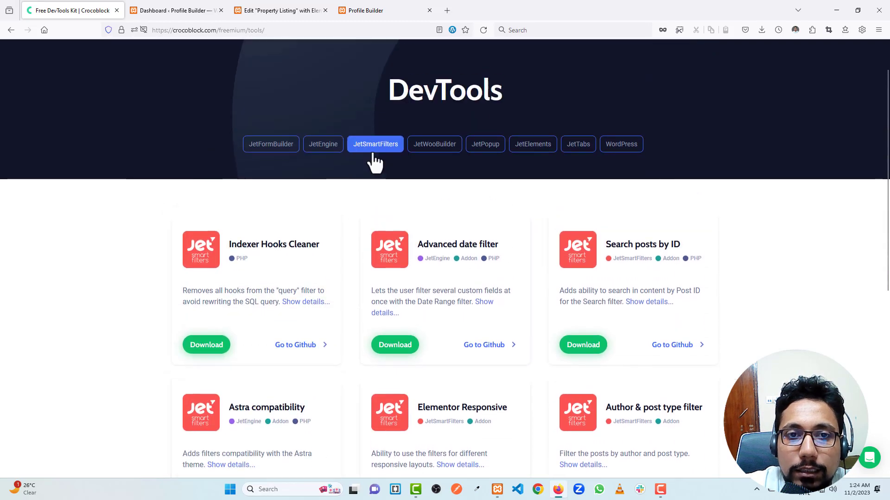
Go through the JetWooBuilder, JetPopup, JetElements, JetTabs and WordPress filters of the DevTools catalogue.
click(440, 150)
click(485, 147)
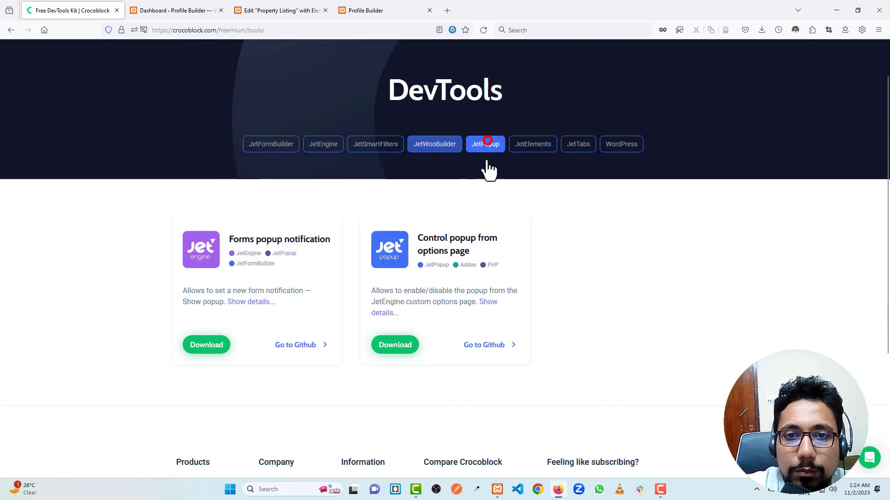
drag(234, 234, 343, 234)
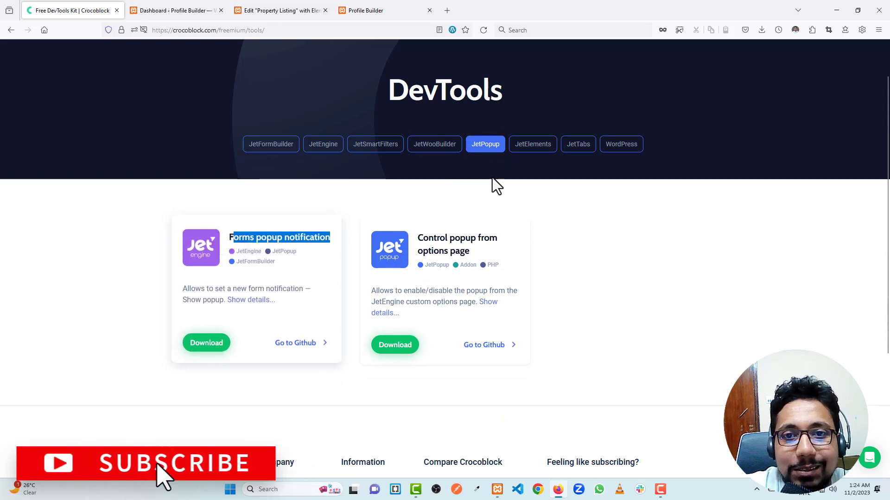
click(532, 141)
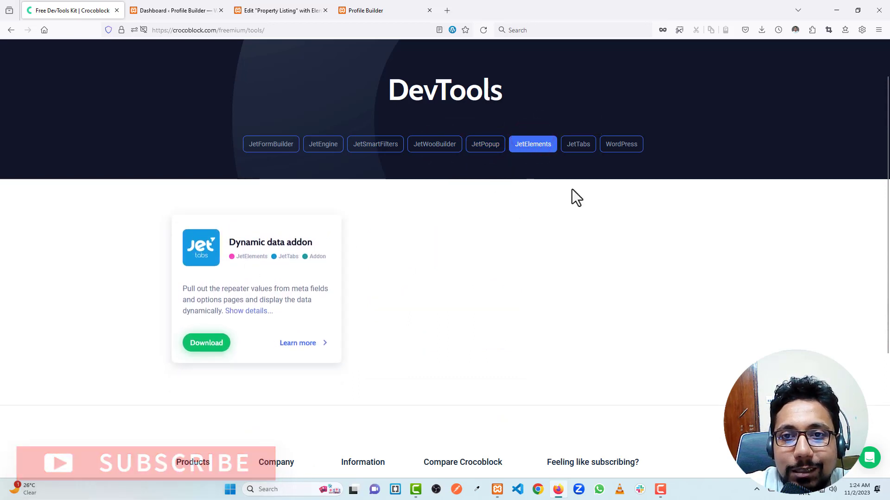
click(587, 143)
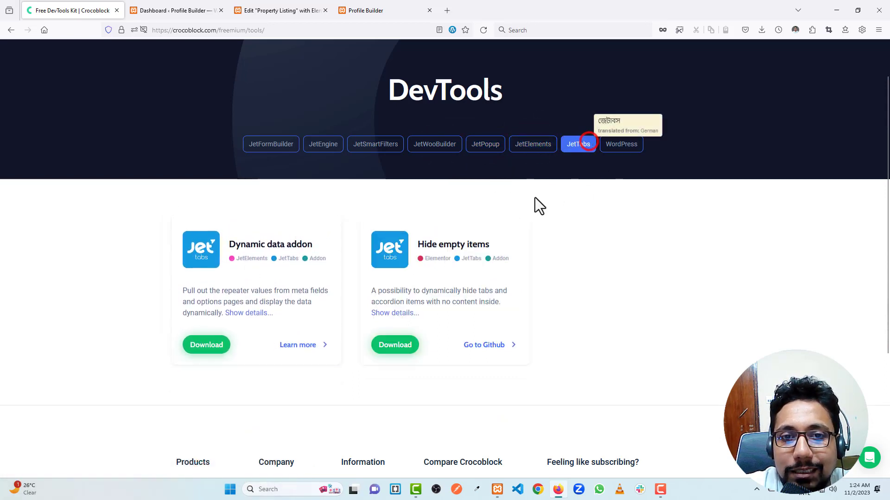
click(617, 147)
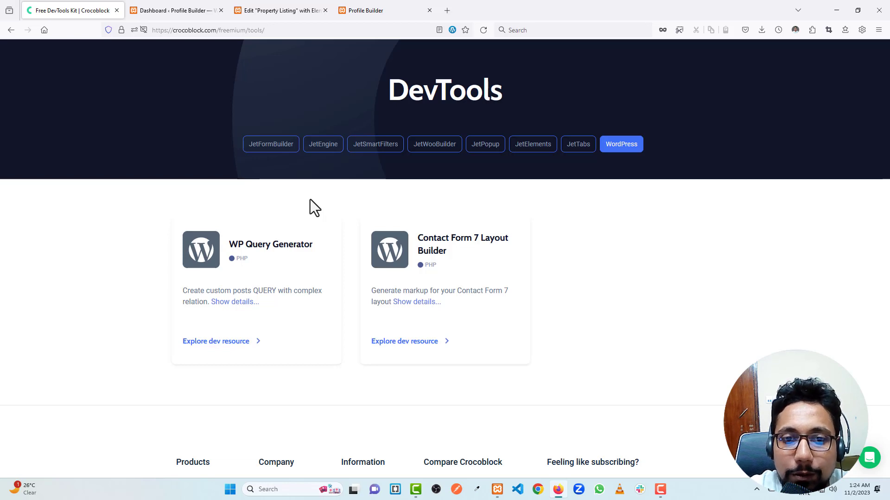
Go to the Crocoblock home page and open the DevTools page from its footer links.
scroll(352, 199, up, 1)
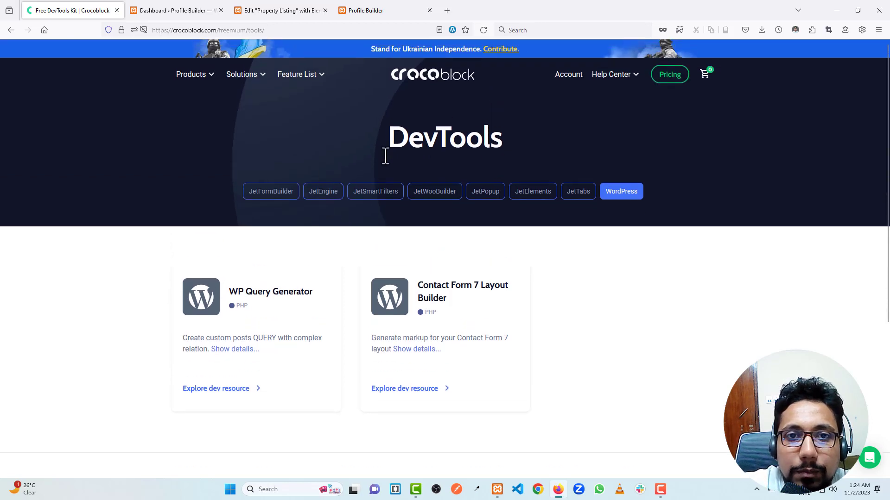
click(429, 79)
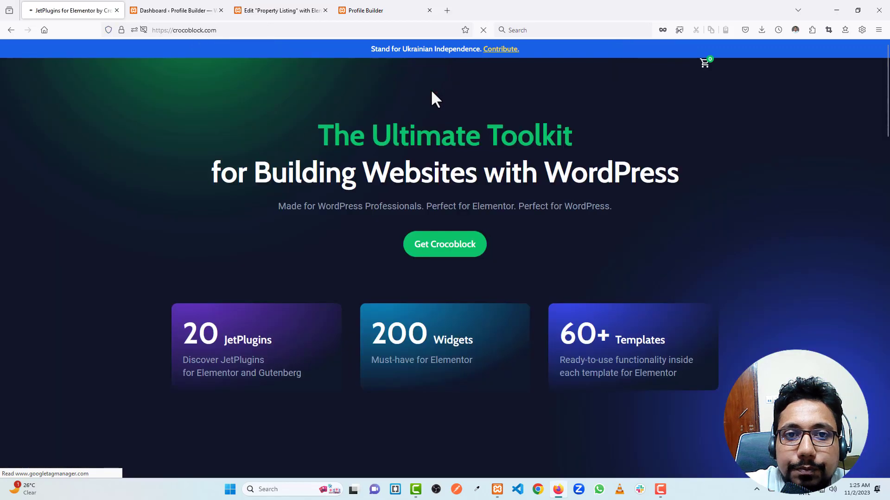
scroll(393, 139, down, 10)
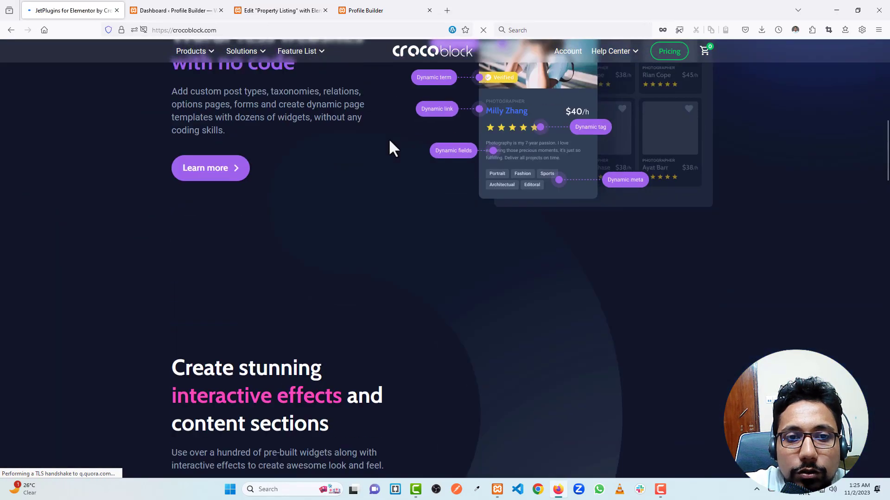
scroll(389, 142, down, 20)
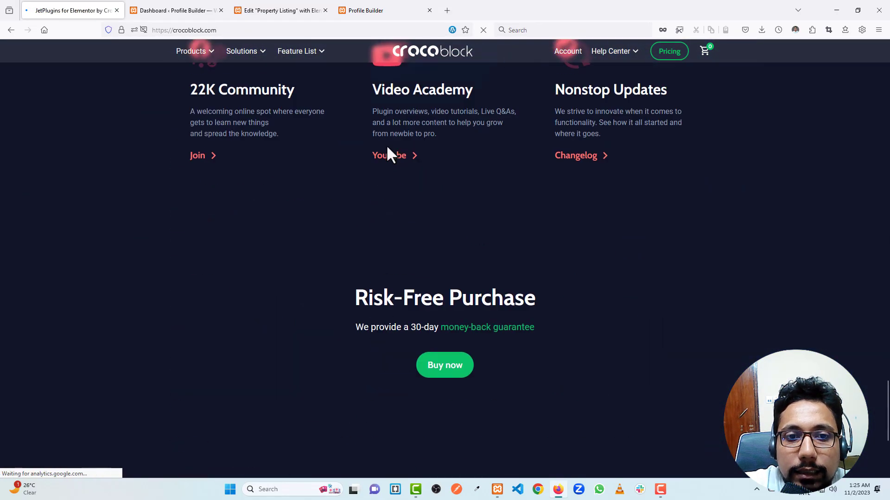
scroll(388, 147, down, 5)
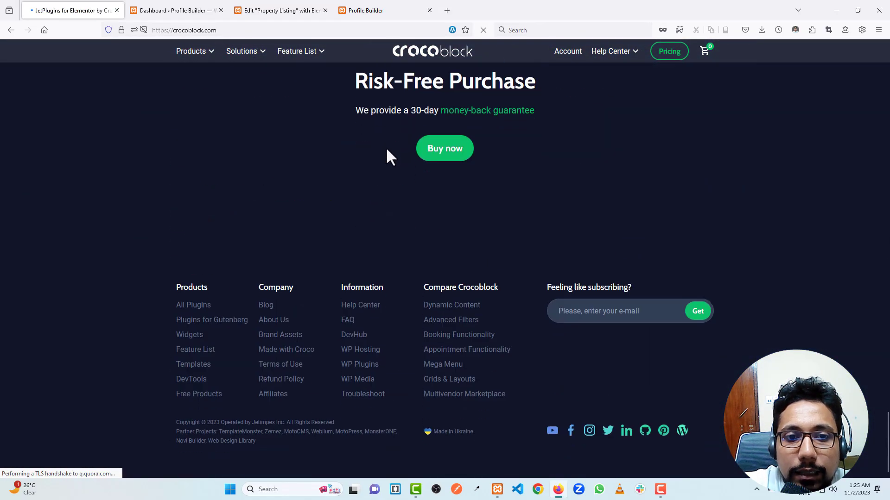
click(193, 384)
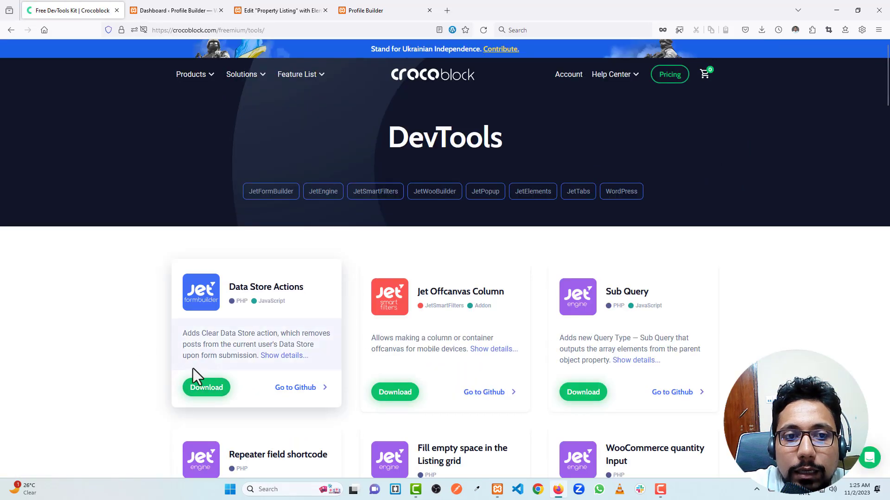
Review the JetOffcanvas Column, Data Store Actions, Repeater field shortcode and WooCommerce quantity Input add-ons in the DevTools list.
scroll(374, 242, down, 2)
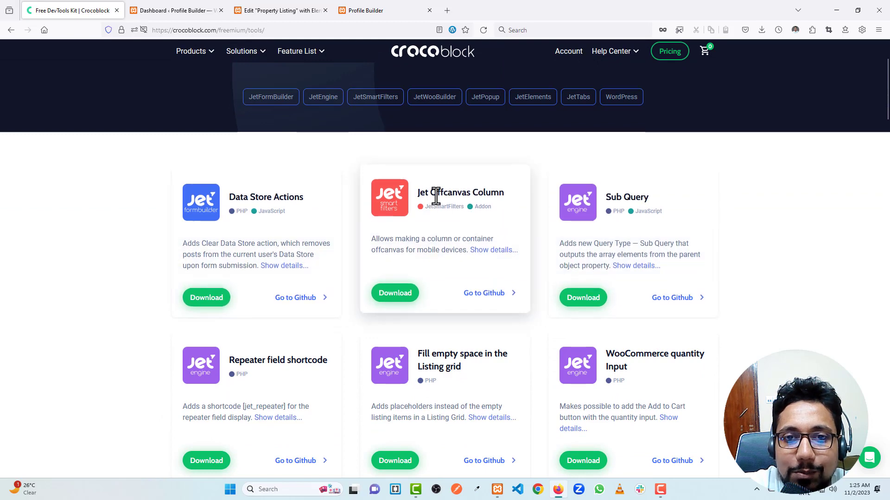
drag(435, 195, 490, 194)
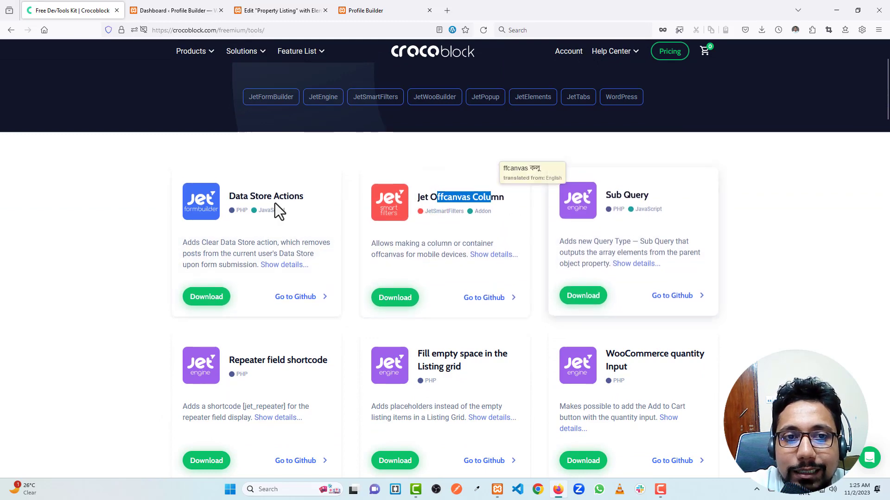
drag(242, 194, 311, 192)
scroll(360, 196, down, 3)
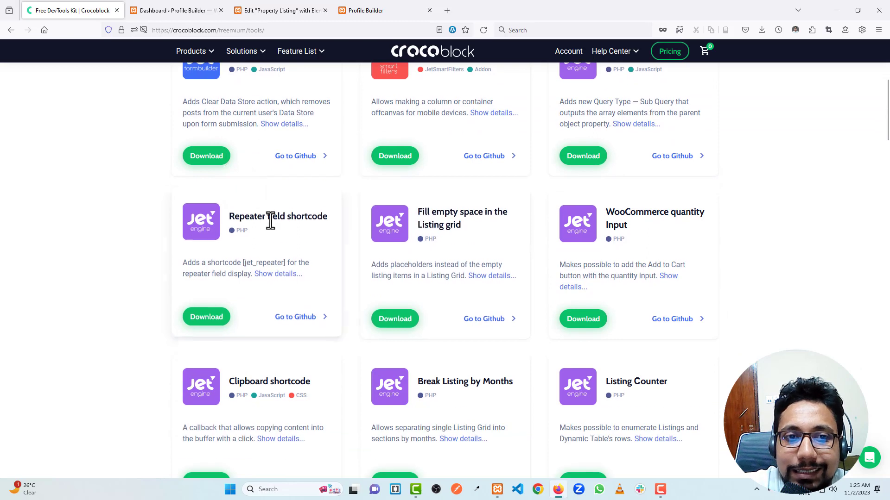
drag(254, 217, 291, 217)
scroll(602, 185, down, 2)
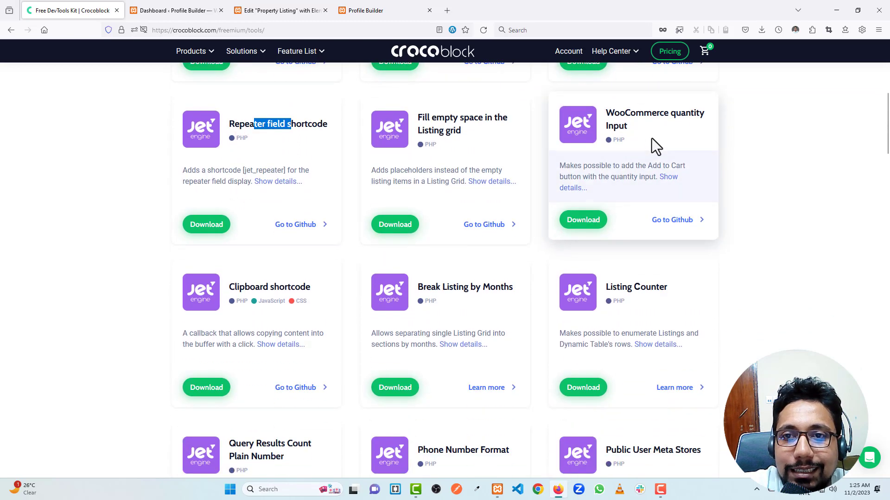
drag(622, 113, 665, 139)
click(653, 145)
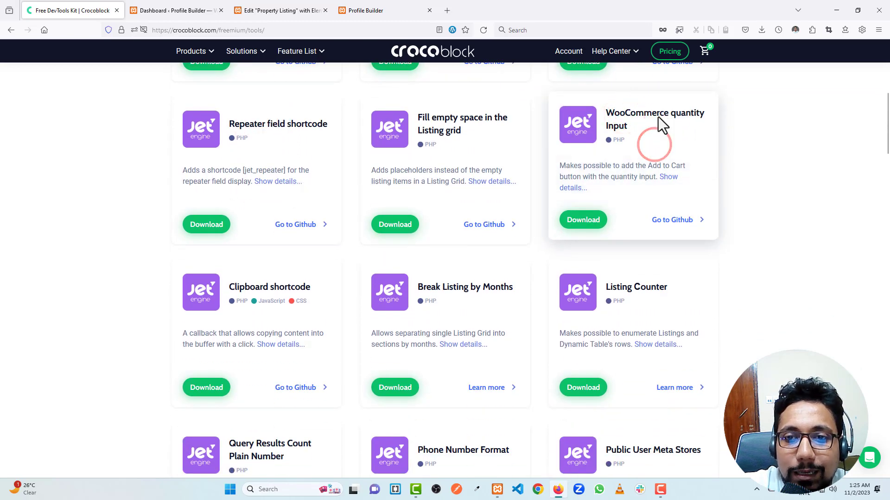
scroll(584, 158, down, 3)
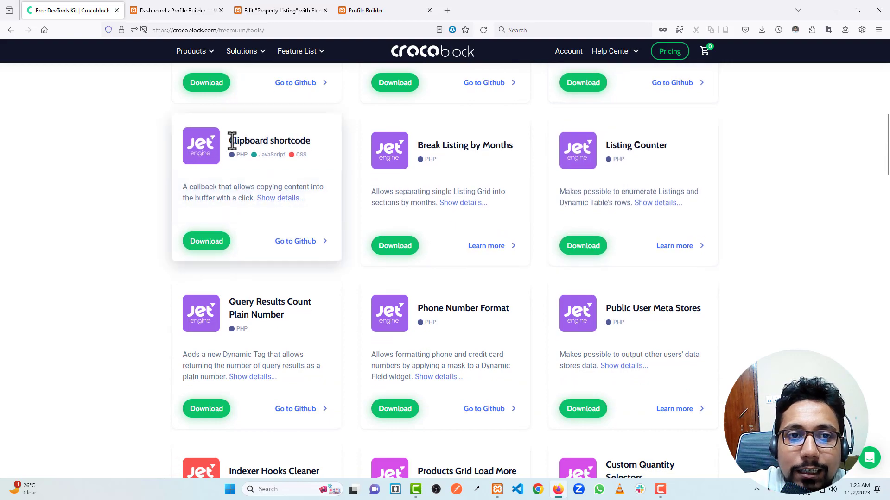
Find the Clipboard shortcode add-on in the DevTools list and expand its details.
scroll(453, 159, up, 10)
scroll(384, 180, down, 4)
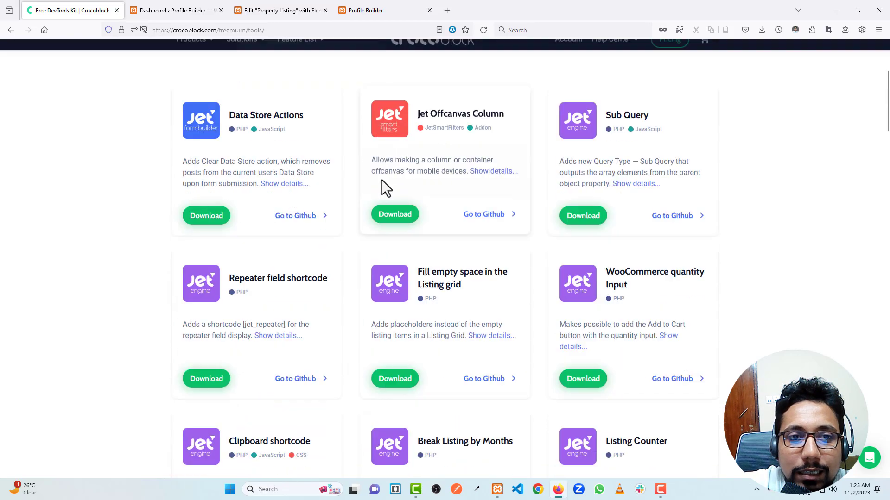
scroll(385, 181, down, 8)
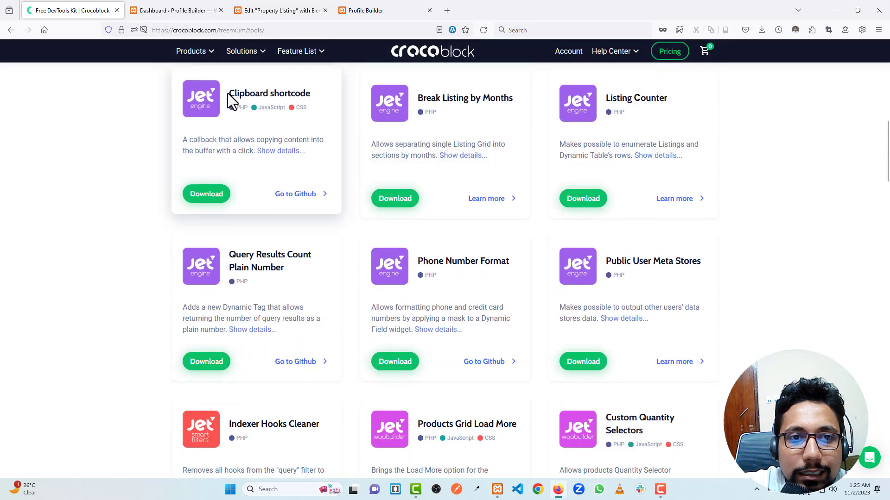
drag(229, 94, 314, 93)
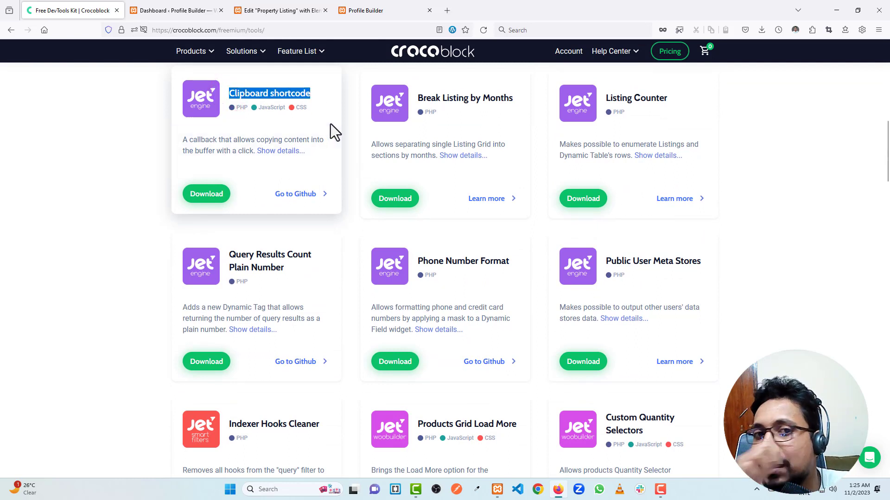
click(292, 151)
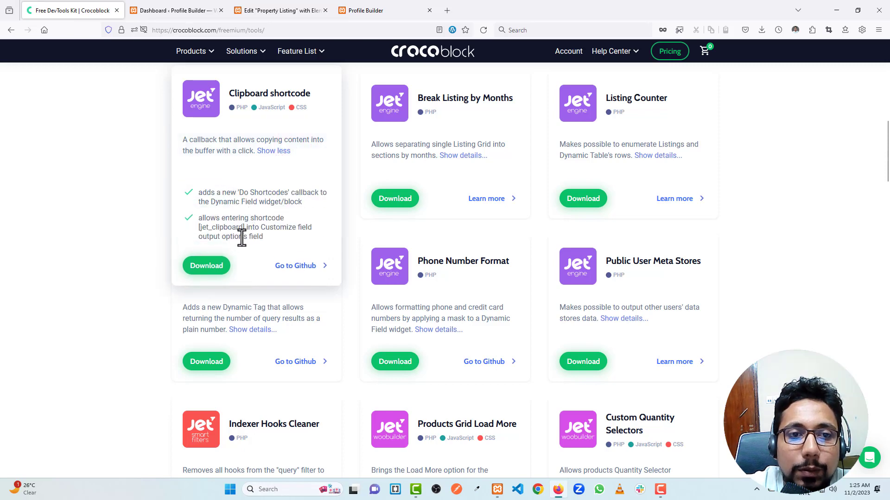
Read the Clipboard shortcode add-on's details, including the [jet_clipboard] shortcode for the Customize field output option.
drag(198, 227, 256, 227)
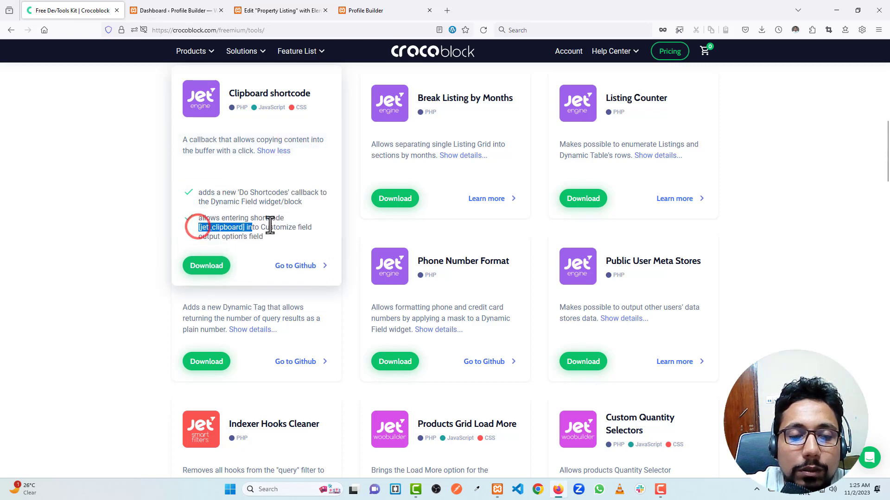
double_click(271, 226)
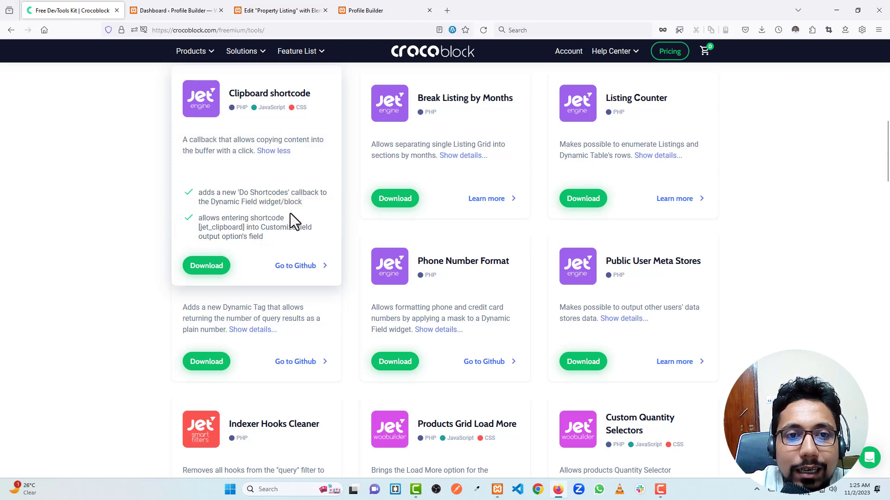
scroll(300, 209, up, 1)
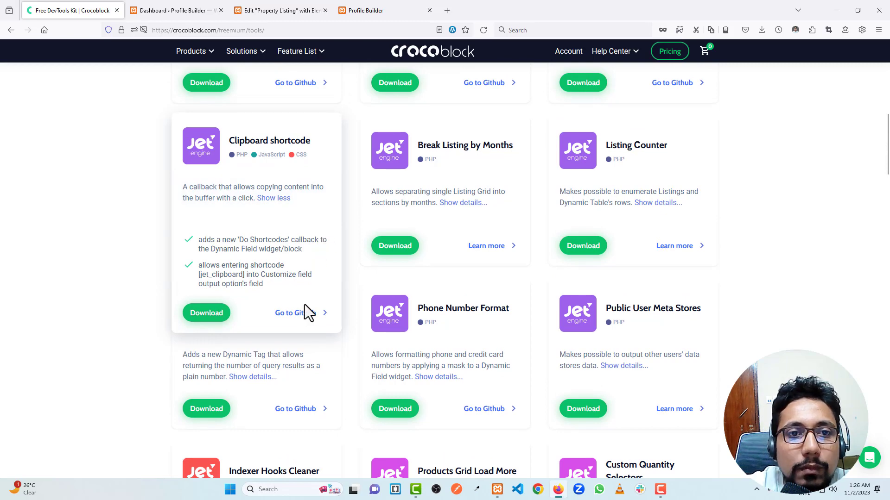
double_click(228, 140)
drag(293, 140, 313, 137)
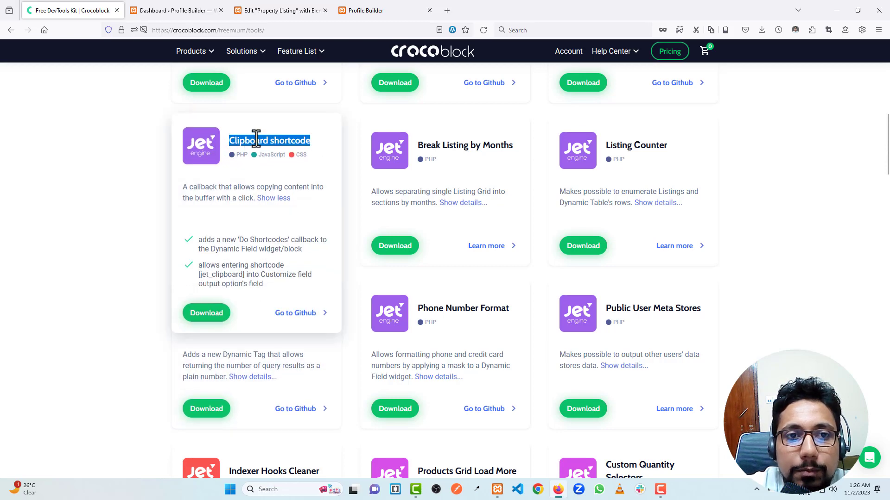
click(91, 211)
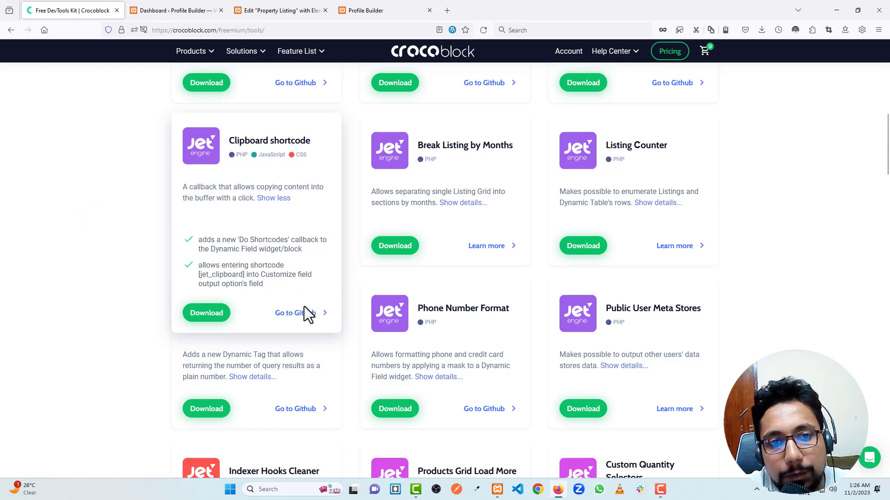
Download the Clipboard shortcode add-on from the DevTools list and dismiss the download notice.
click(210, 314)
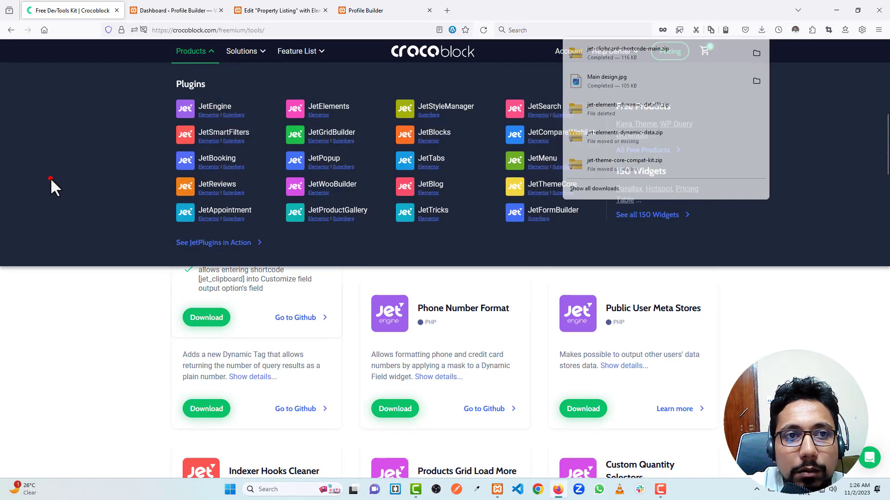
click(50, 177)
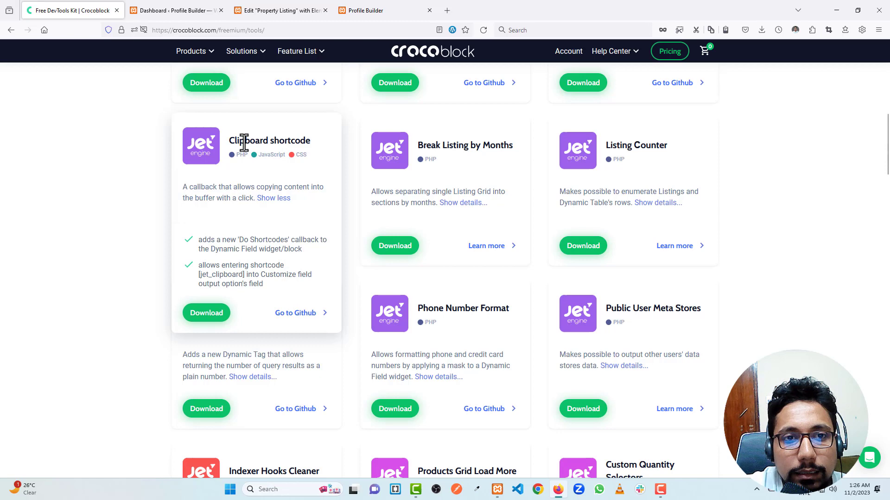
Review the jet-clipboard-shortcode GitHub repository's download options and README arguments, instructions and screenshots, and return to the DevTools page.
click(300, 313)
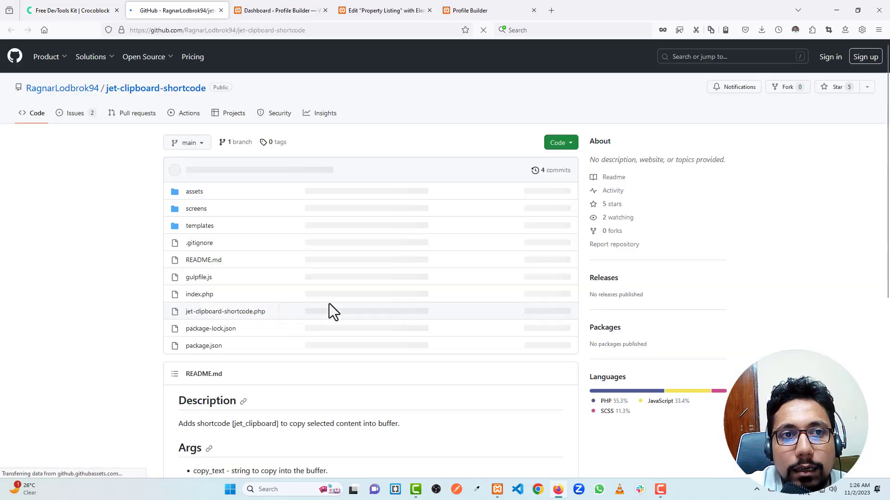
click(572, 147)
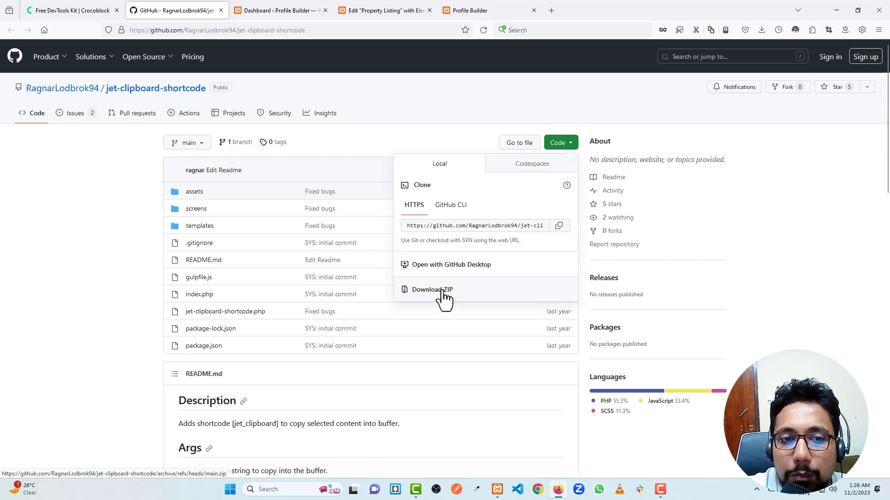
scroll(444, 298, down, 5)
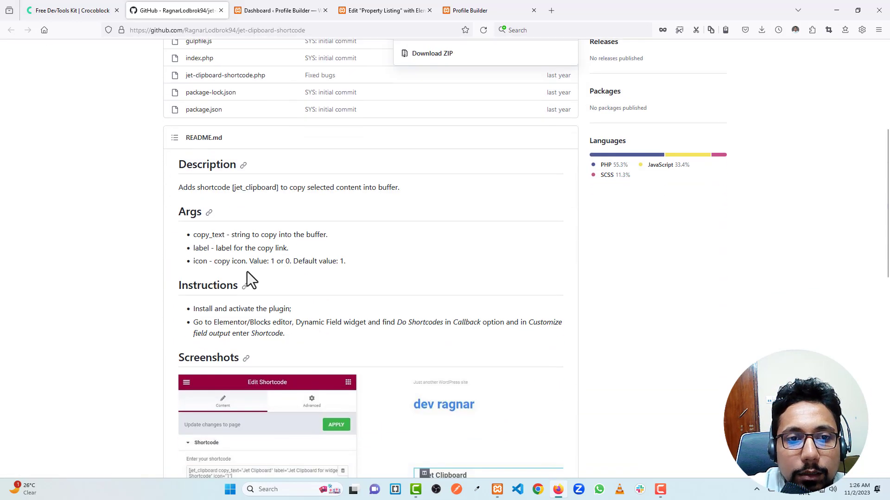
scroll(272, 253, down, 15)
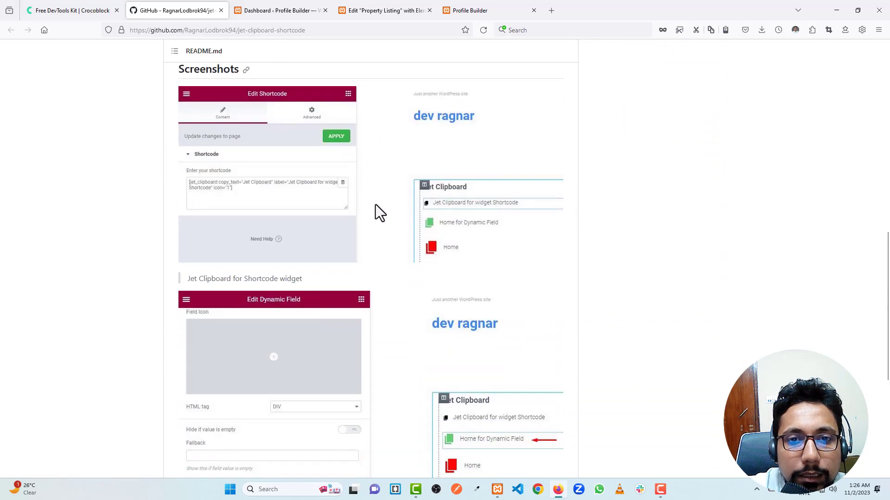
scroll(407, 290, up, 20)
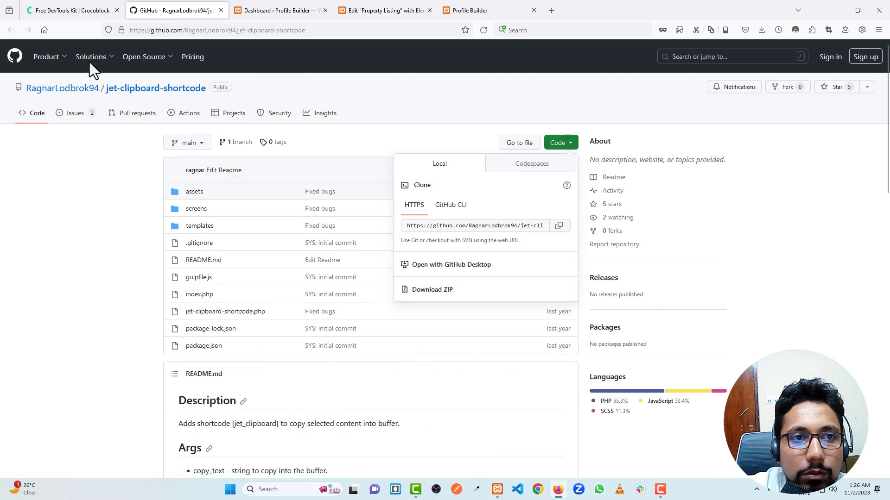
click(59, 8)
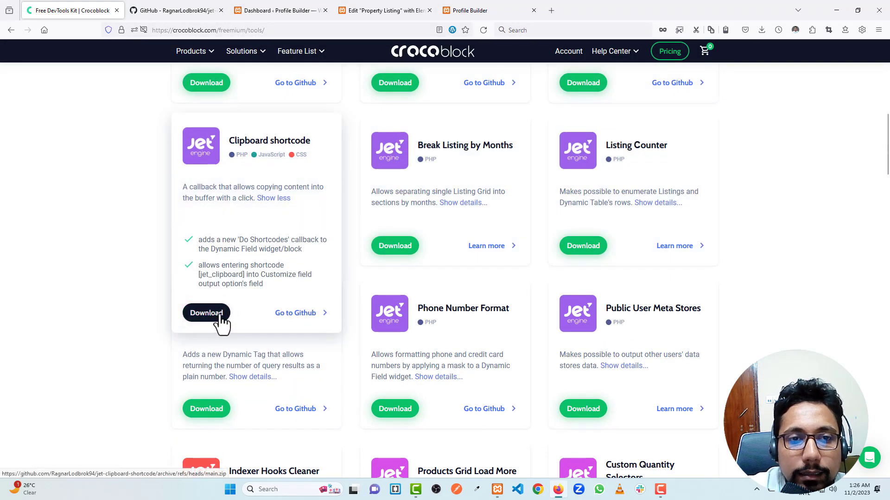
View the property cards on the site's front end and examine the Pinnacle On The Park description text.
click(484, 8)
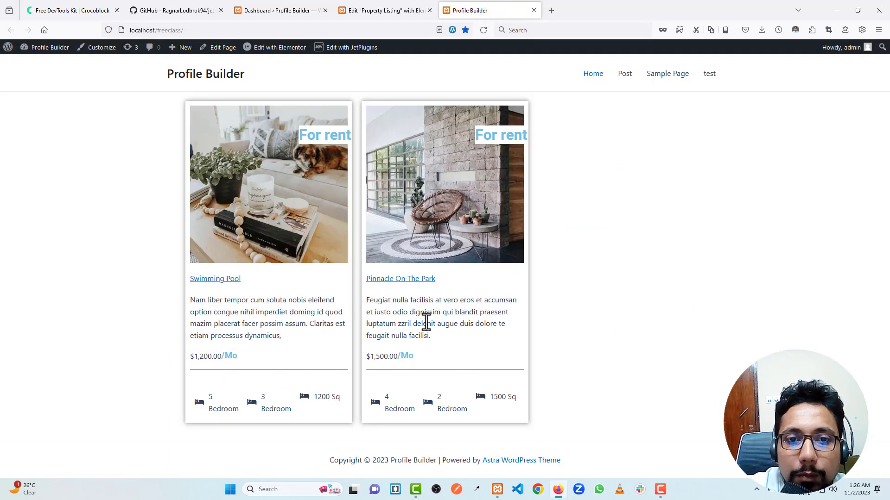
drag(395, 300, 419, 312)
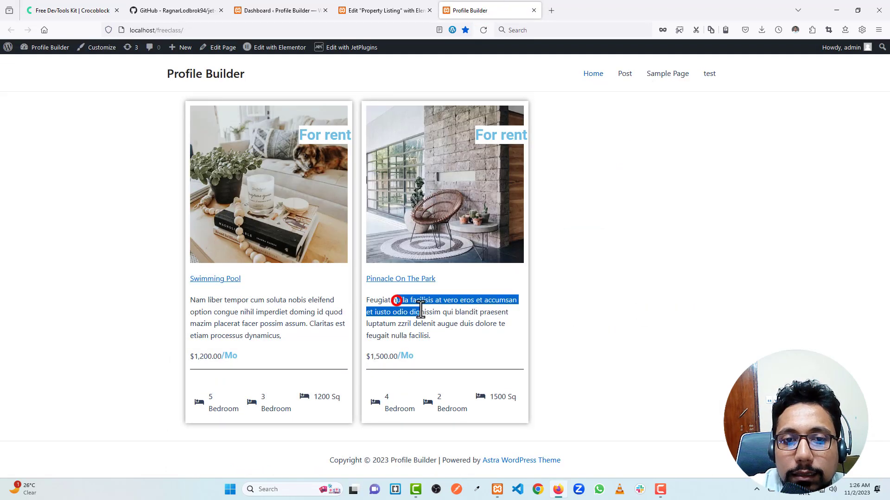
click(447, 333)
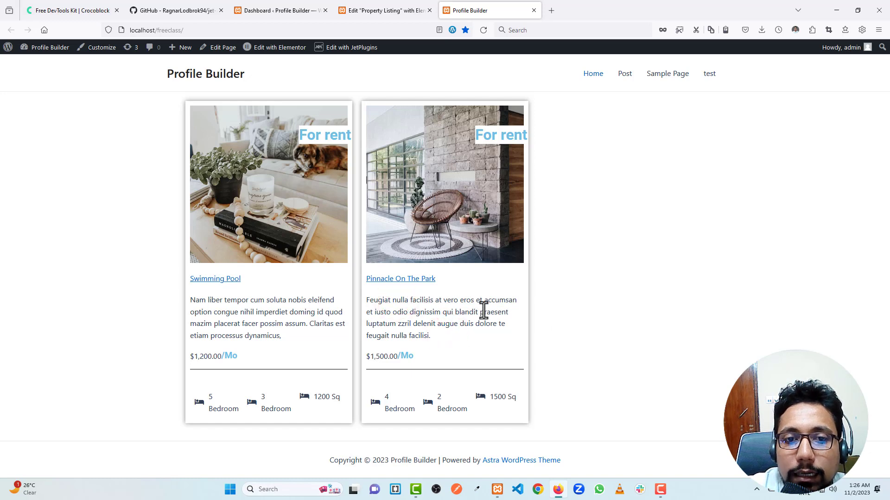
mouse_move(379, 303)
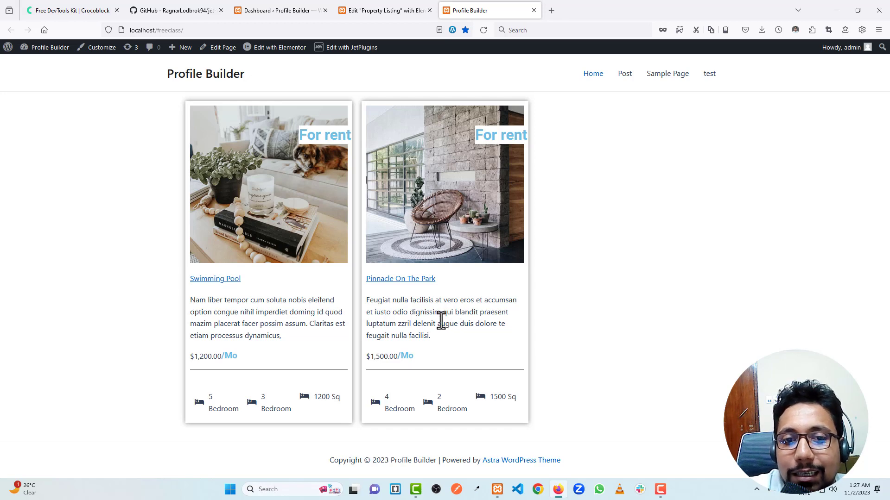
drag(366, 302, 417, 327)
click(445, 338)
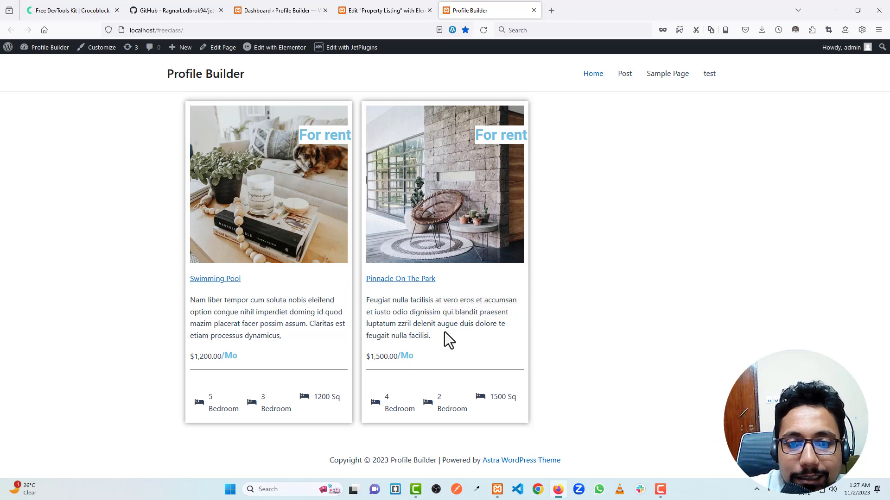
Open the WordPress plugins list, close the GitHub page and activate the JetEngine - Copy content to clipboard plugin.
click(251, 9)
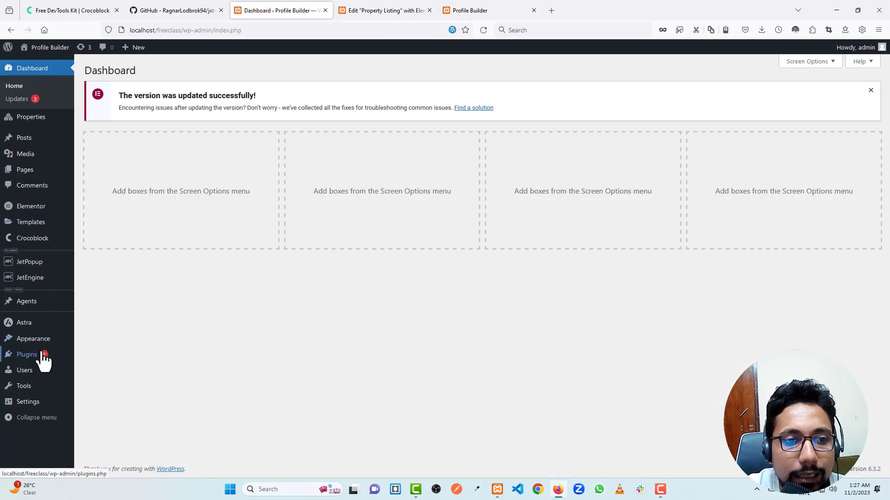
mouse_move(36, 355)
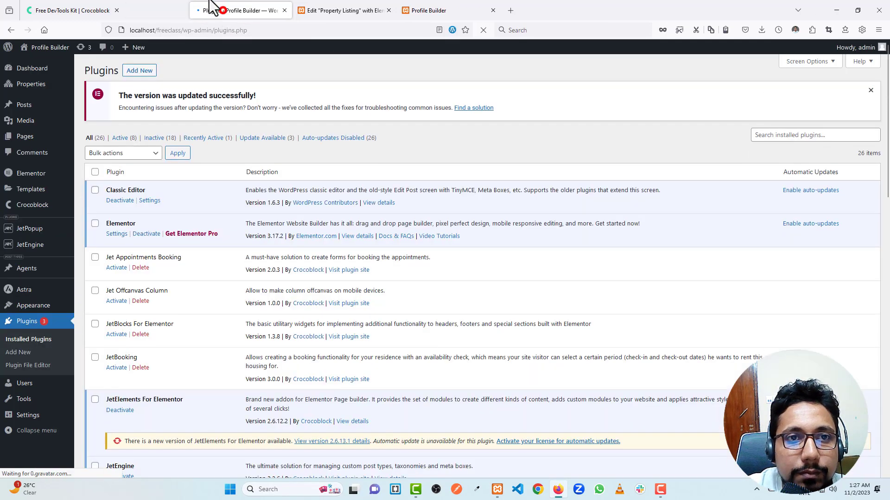
click(221, 10)
scroll(209, 210, down, 5)
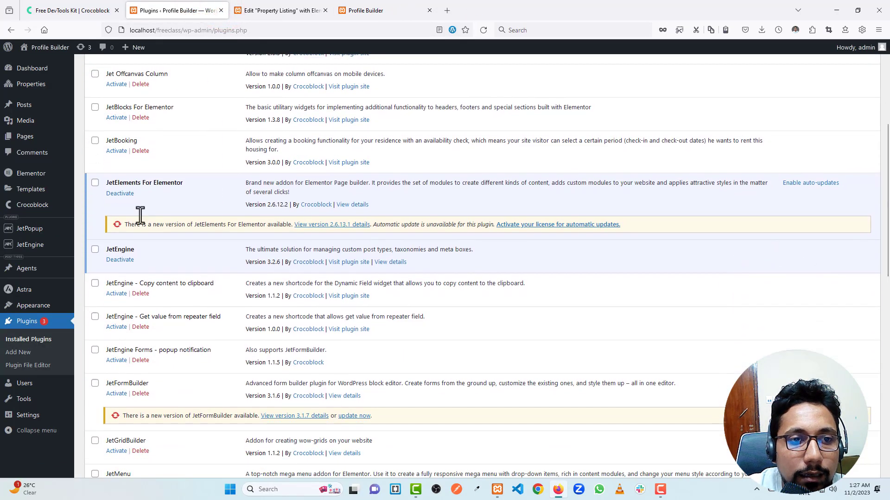
scroll(140, 214, down, 2)
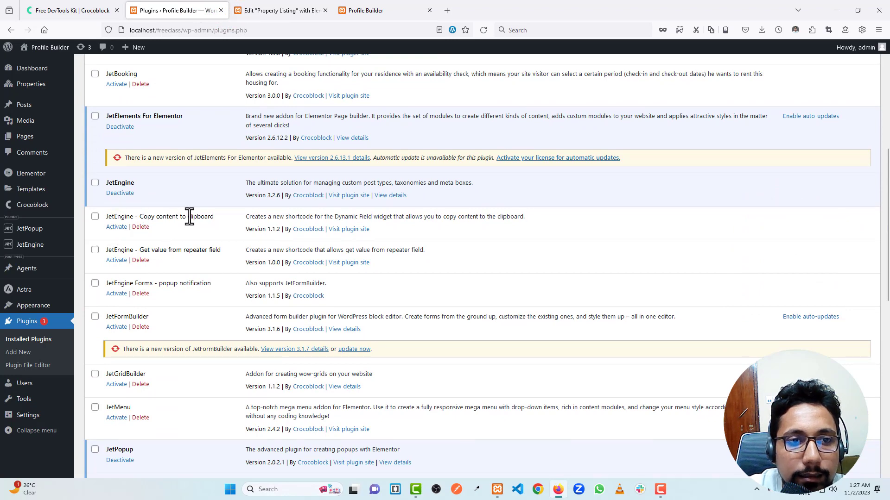
click(116, 227)
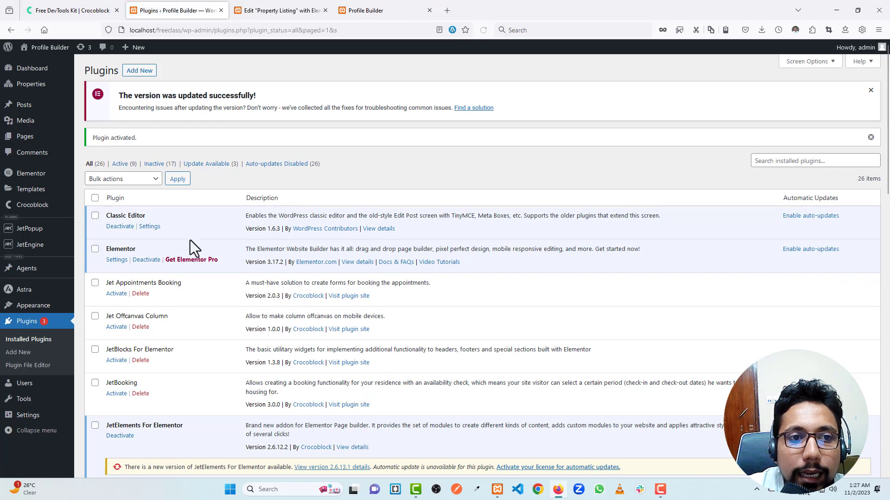
Highlight the full Pinnacle On The Park description on the front end as the content for visitors to copy.
click(371, 9)
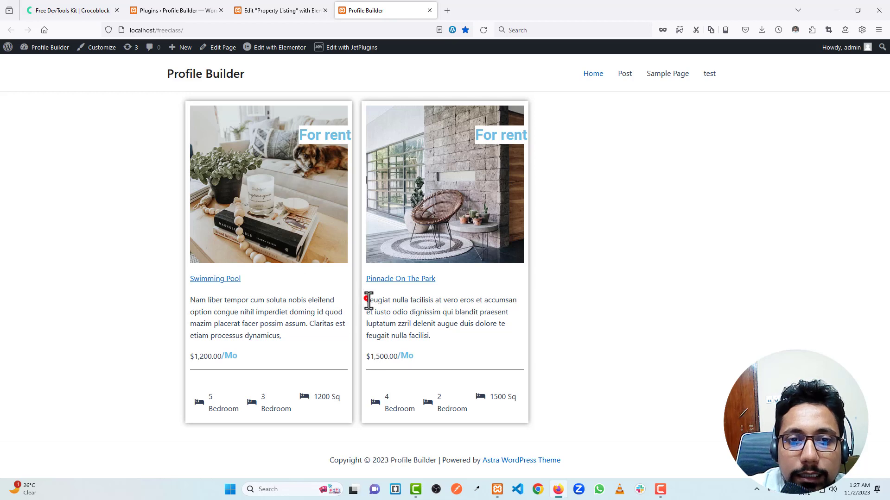
drag(368, 300, 445, 342)
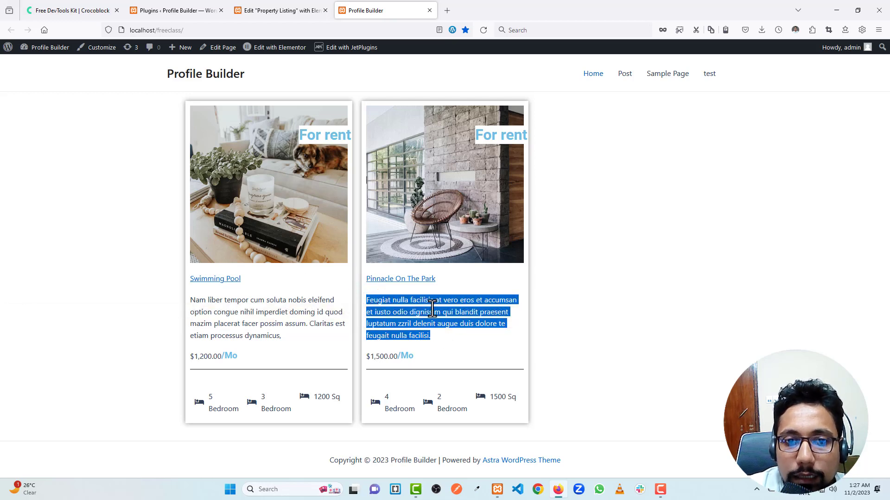
click(589, 317)
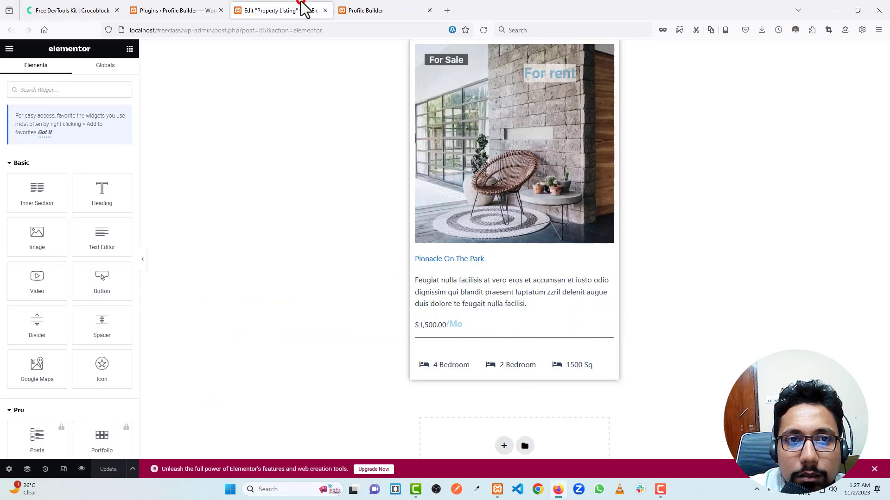
Look over the Property Listing template in Elementor and where JetEngine's Listings are found in the WordPress dashboard.
click(300, 8)
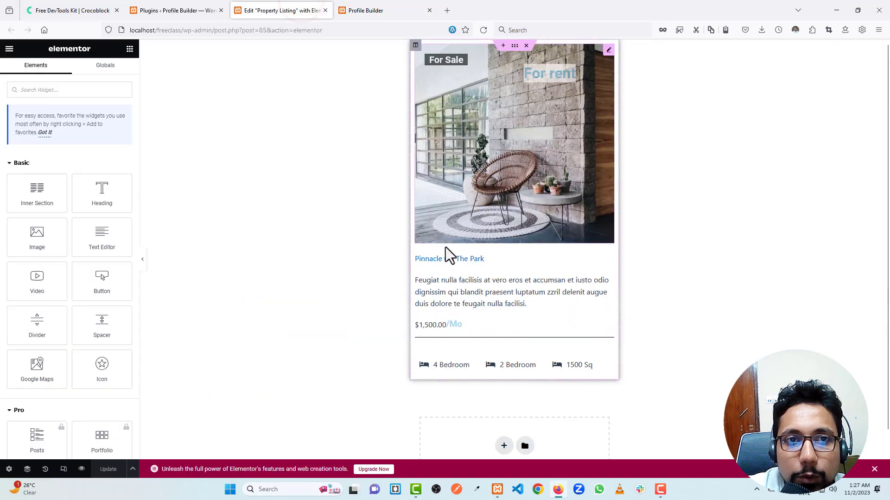
click(188, 8)
mouse_move(32, 246)
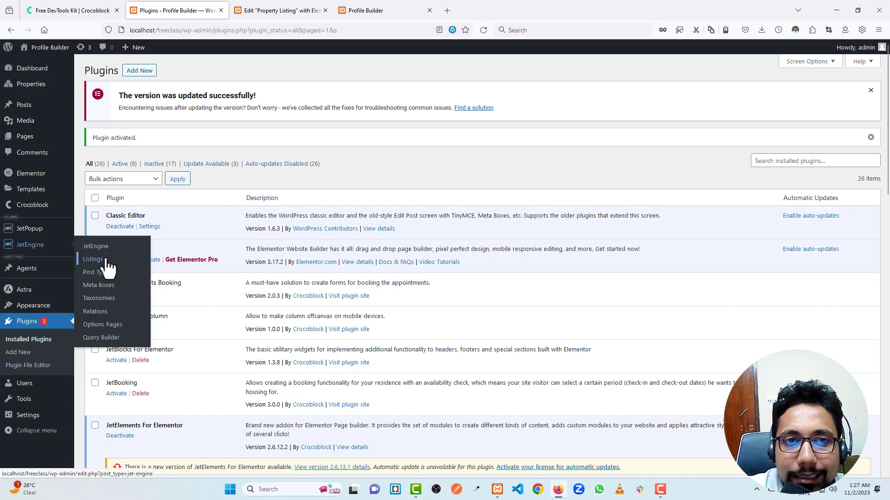
click(259, 9)
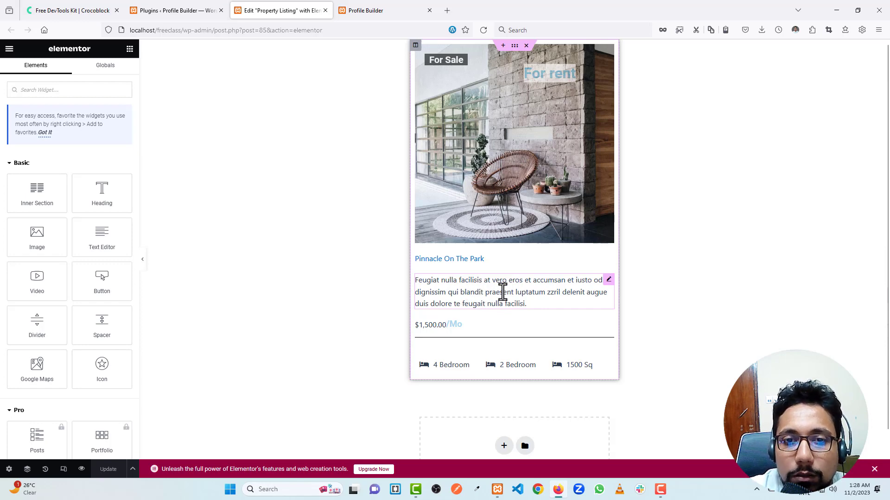
Edit the Dynamic Field showing the Short Description in the property card and turn on Filter field output.
click(609, 280)
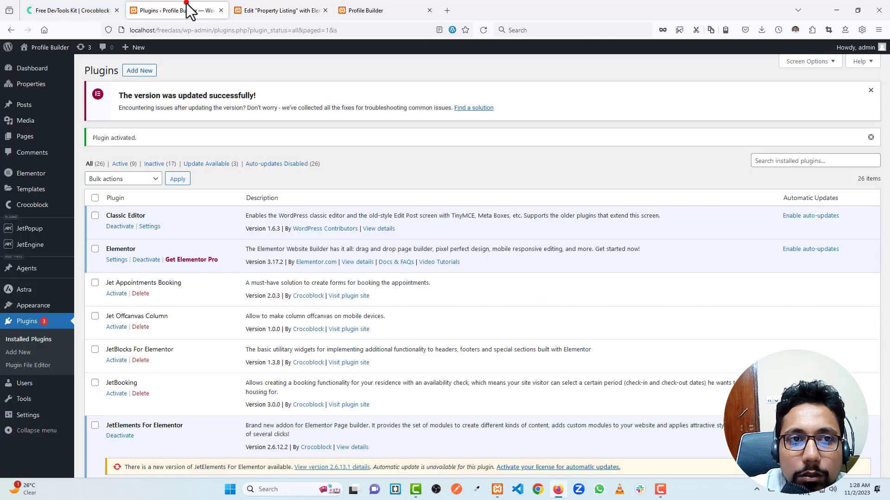
click(183, 10)
mouse_move(32, 87)
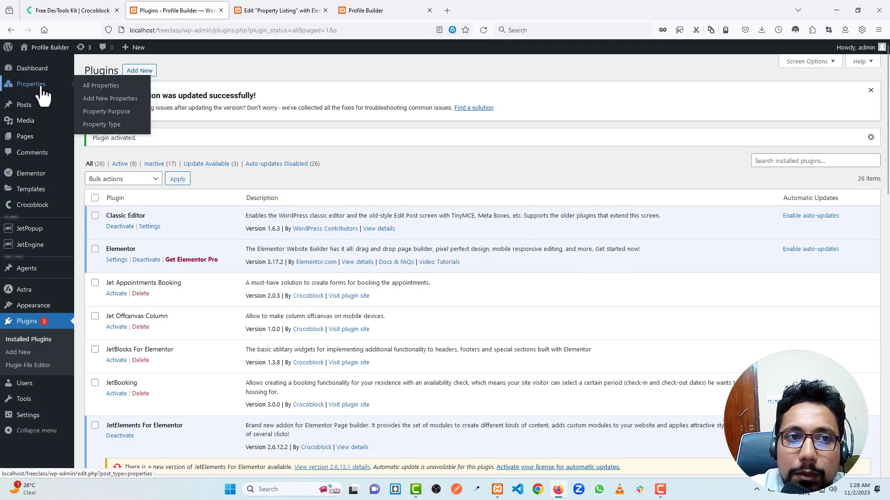
click(269, 10)
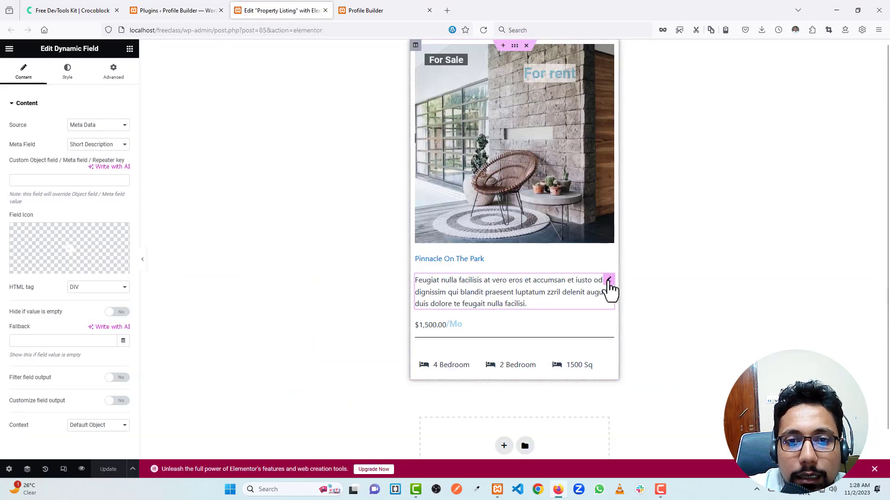
scroll(79, 171, down, 1)
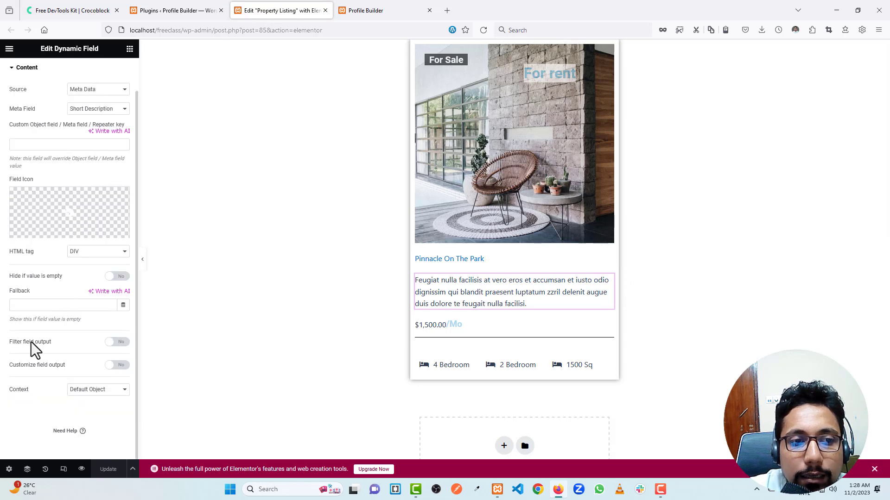
click(117, 342)
scroll(89, 288, down, 1)
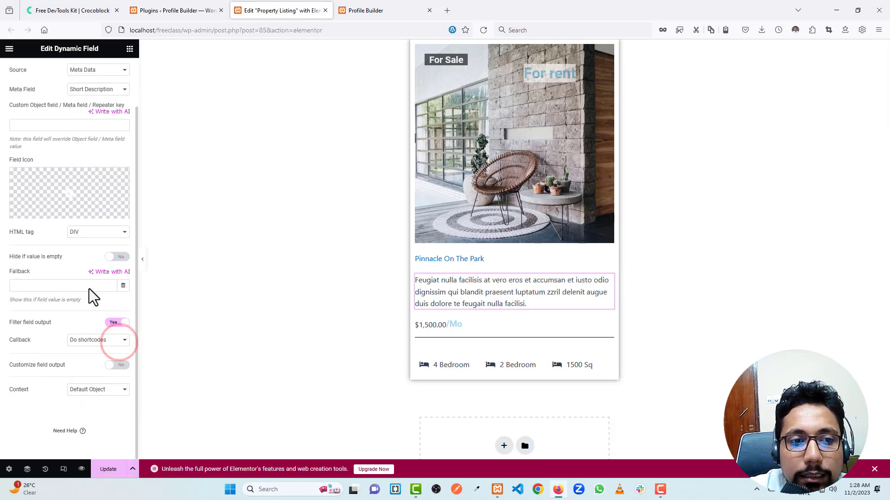
Try the Format date callback on the Short Description field and set the callback back to Do shortcodes.
click(88, 341)
scroll(116, 166, up, 5)
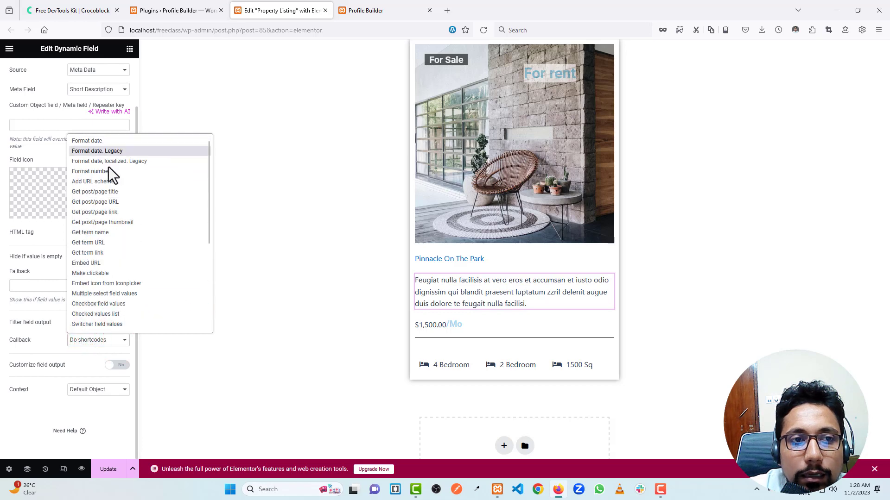
click(97, 138)
click(91, 344)
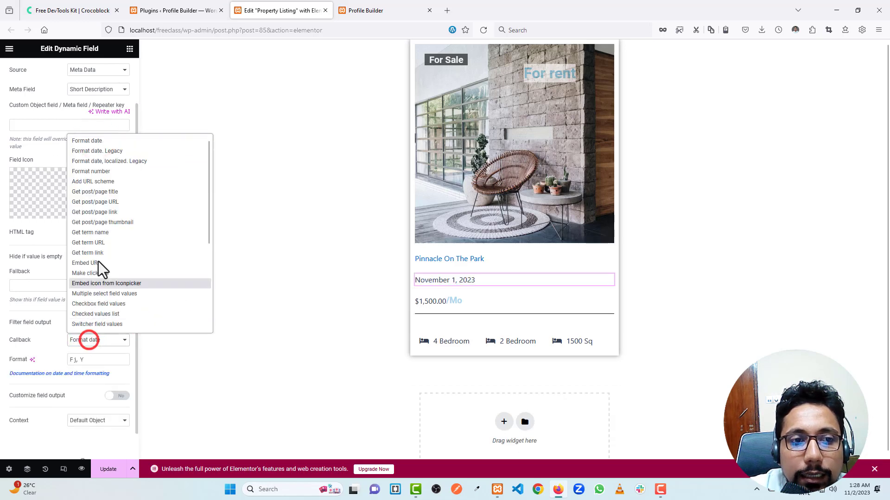
scroll(127, 227, down, 8)
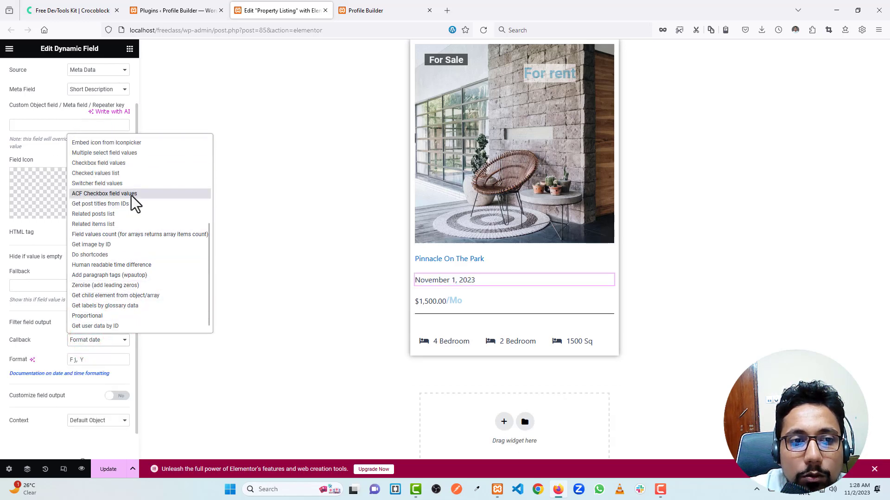
click(89, 255)
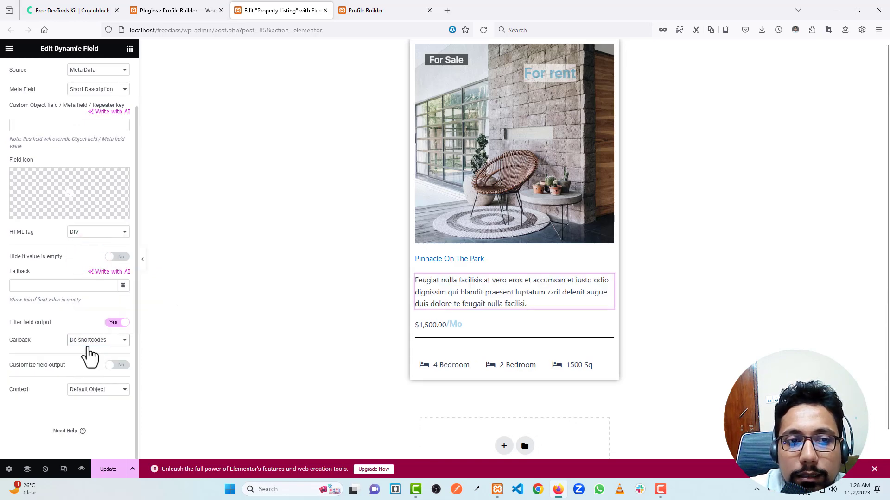
Check the JetEngine - Copy content to clipboard entry in the WordPress plugins list.
click(197, 9)
scroll(139, 296, down, 4)
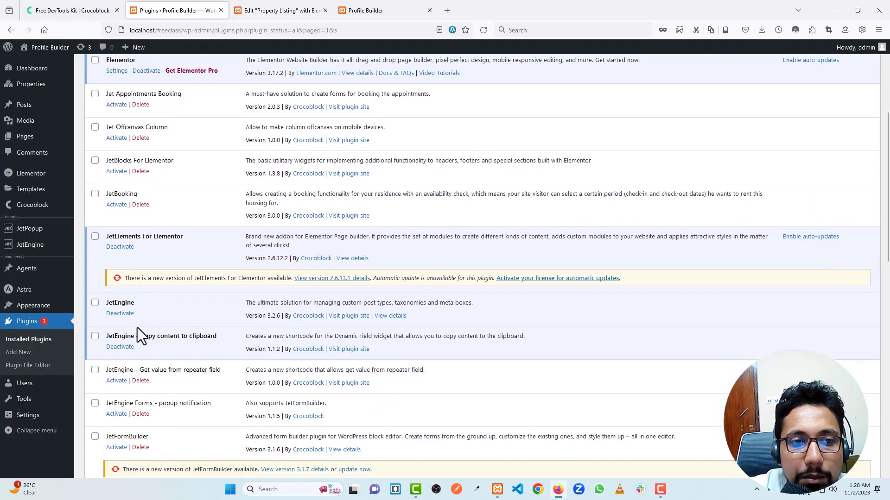
drag(145, 337, 183, 337)
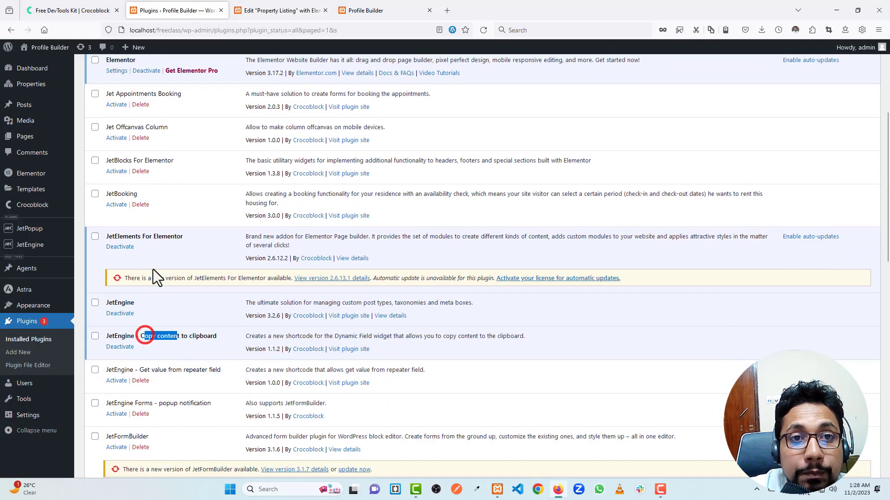
Return to the Property Listing in Elementor and turn on Customize field output for the Short Description Dynamic Field.
click(282, 9)
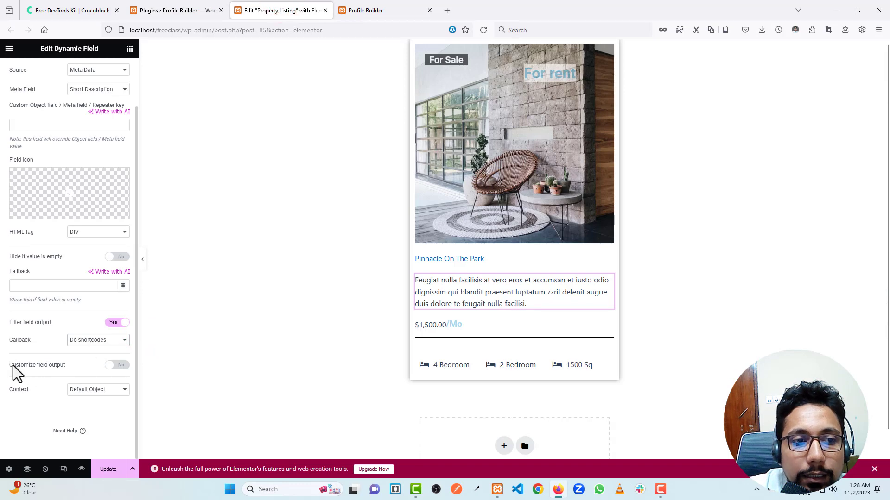
click(117, 365)
scroll(69, 366, down, 1)
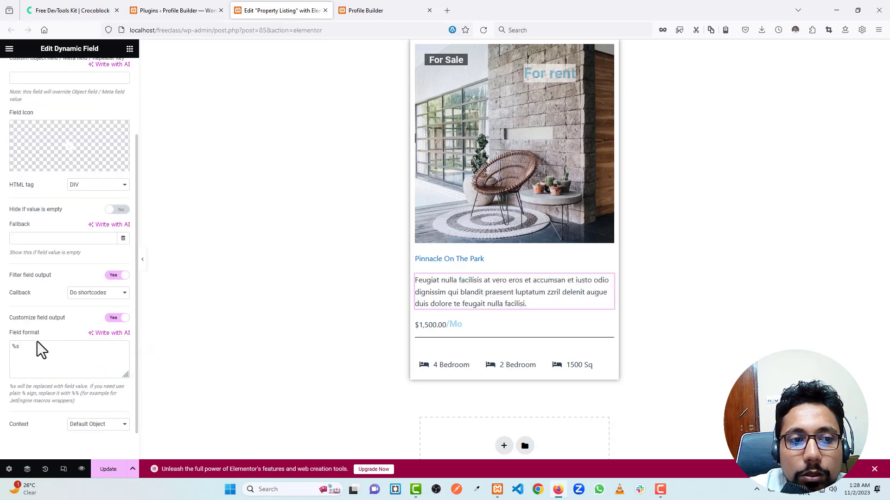
Replace the %s field format with the copied shortcode [jet_clipboard copy_text="Some text to be copied" label="Your label" icon="1"].
mouse_move(12, 348)
mouse_down()
mouse_move(27, 348)
mouse_move(2, 350)
mouse_up()
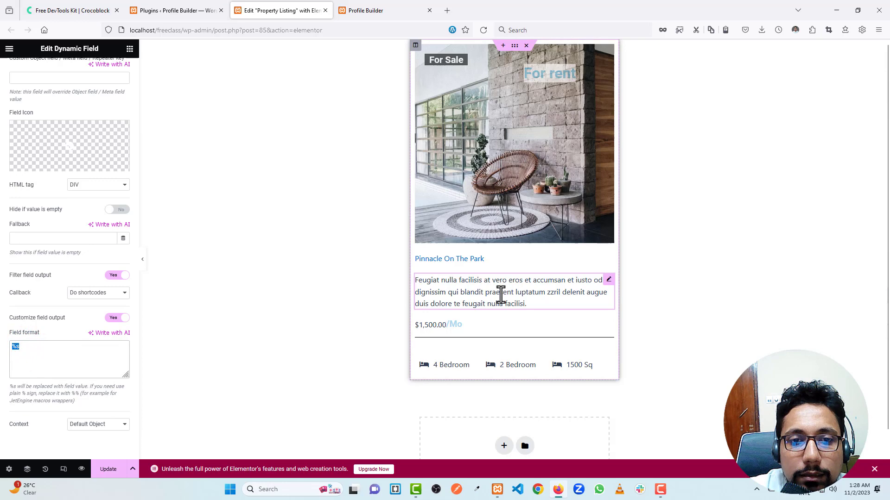
click(32, 349)
drag(23, 351, 11, 346)
key(BackSpace)
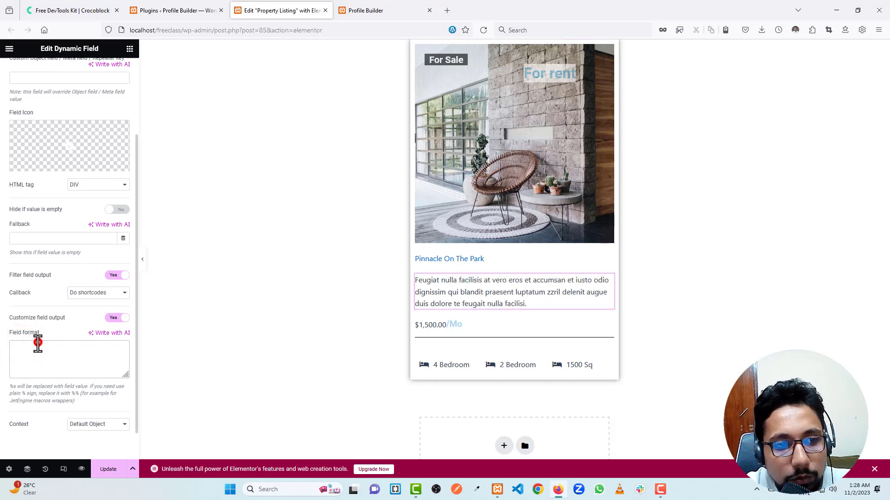
key(super+v)
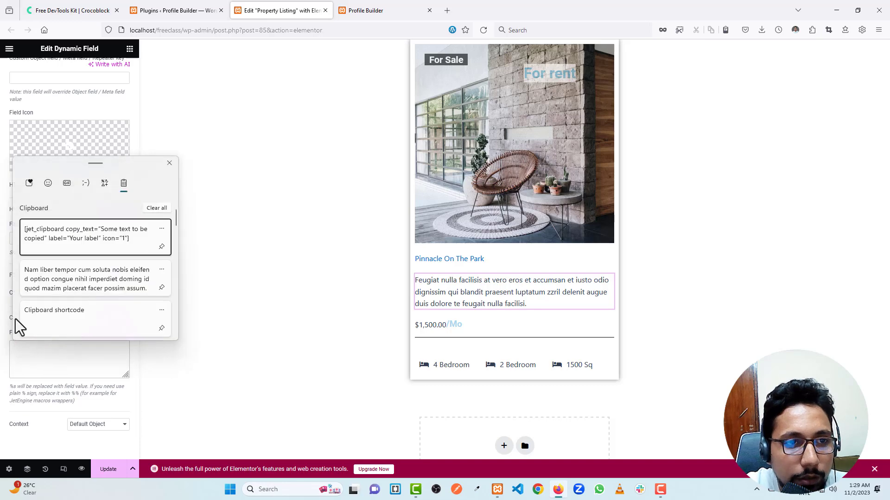
click(69, 240)
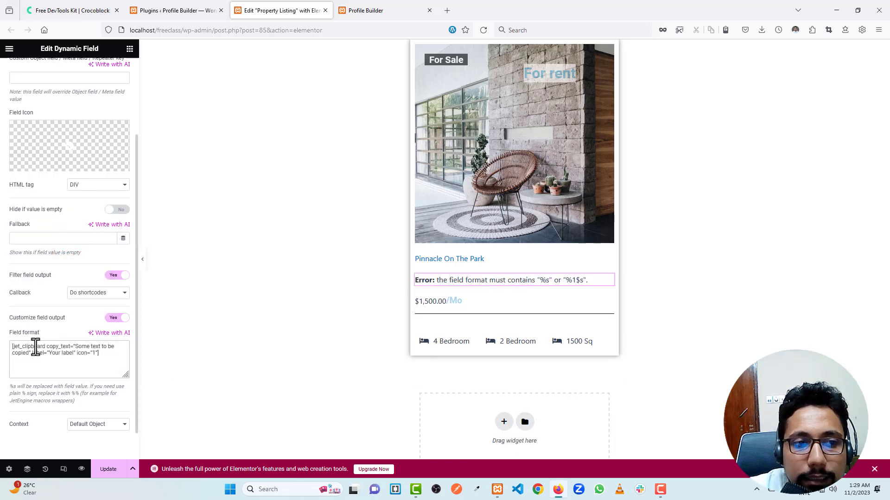
Replace the sample copy_text value in the jet_clipboard shortcode with "%s", enclosed in straight quotation marks.
double_click(44, 347)
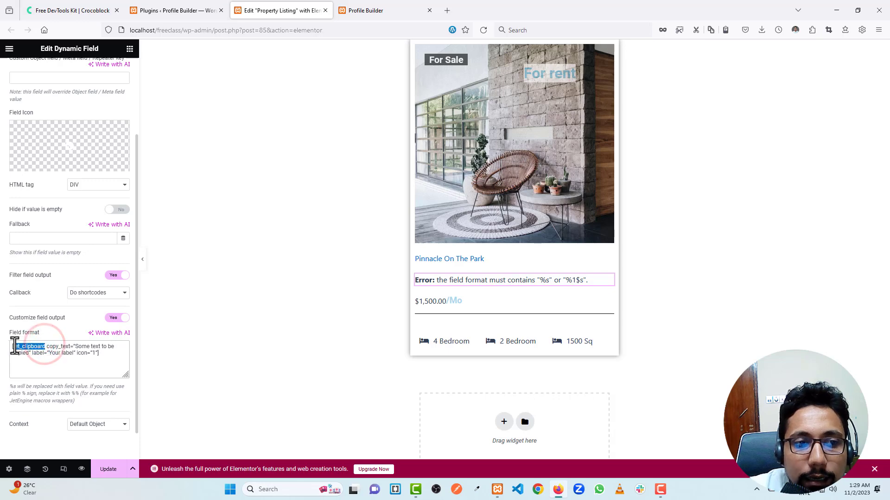
double_click(68, 347)
click(79, 347)
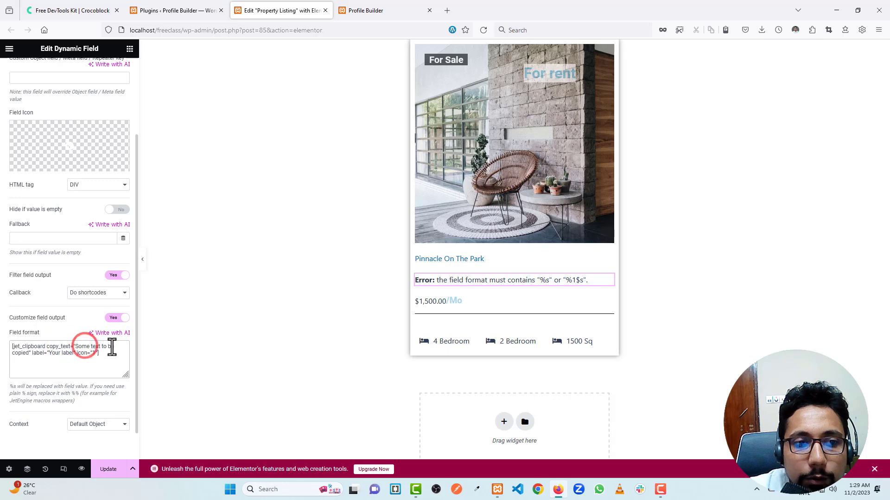
drag(29, 353, 74, 347)
key(BackSpace)
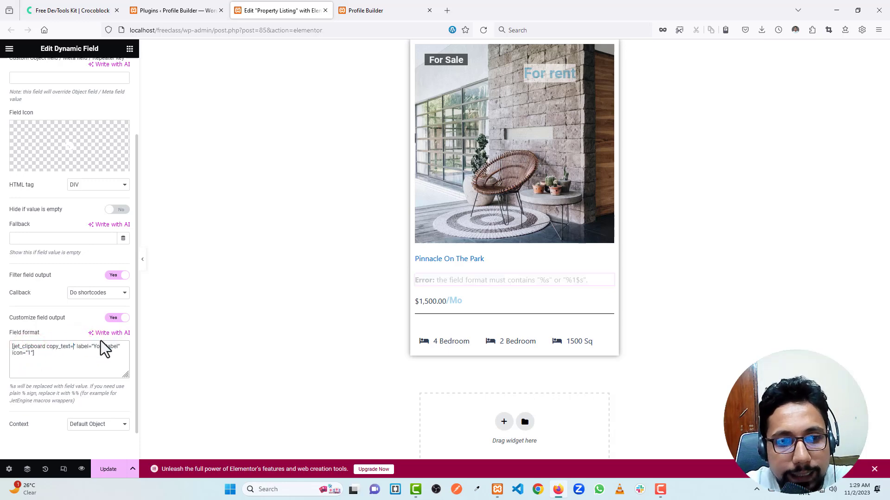
click(74, 345)
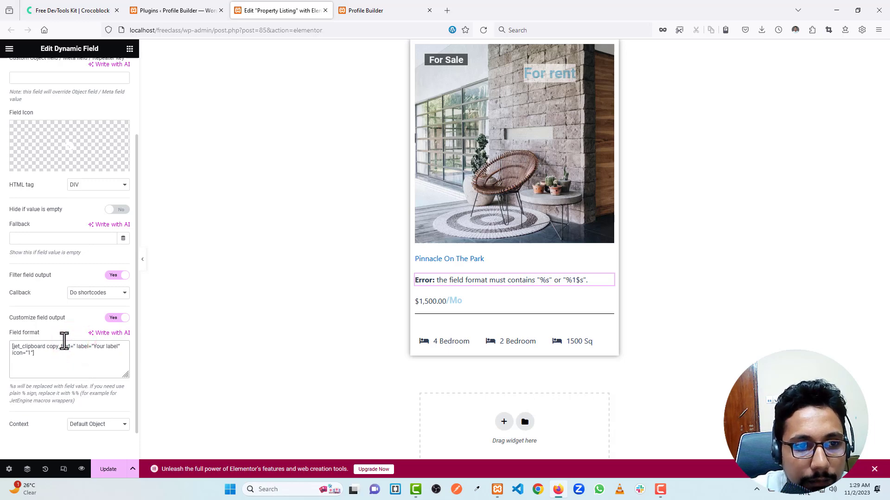
text(")
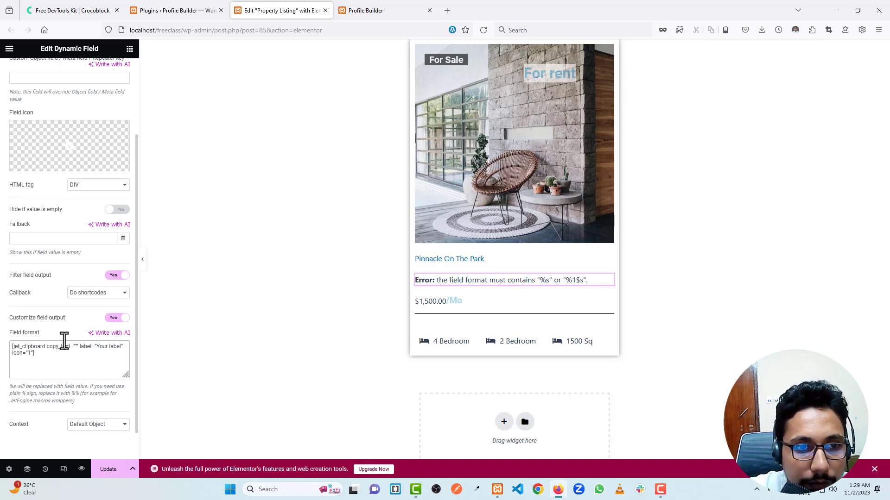
key(BackSpace)
key(BackSpace)
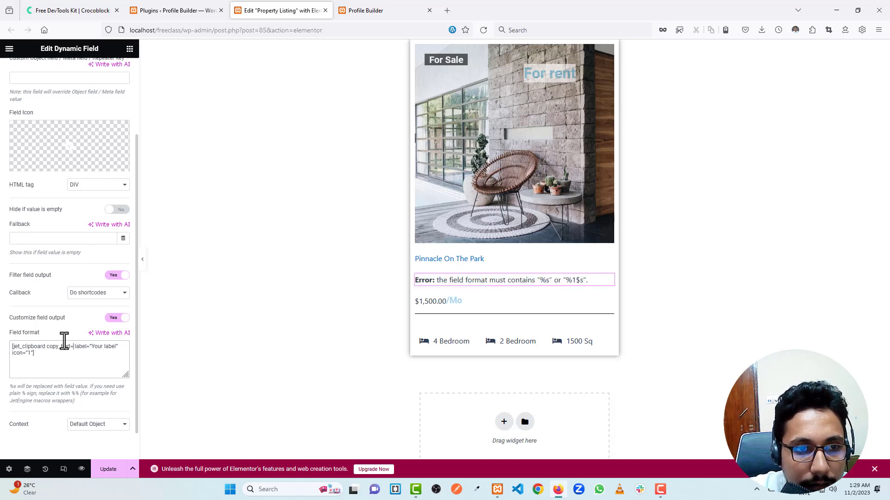
text("")
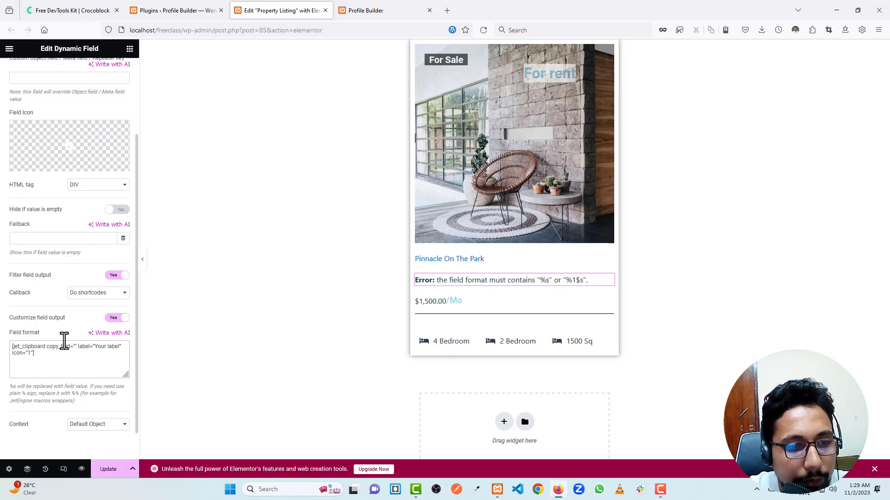
text($)
key(BackSpace)
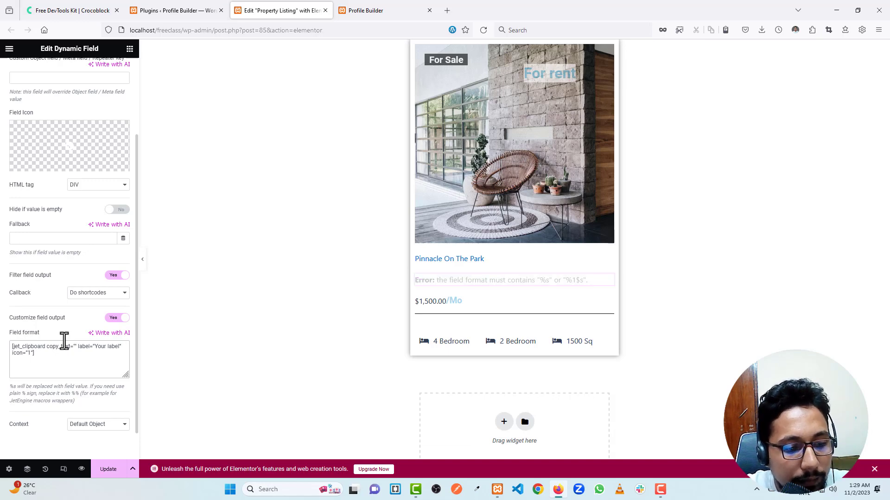
text(%s)
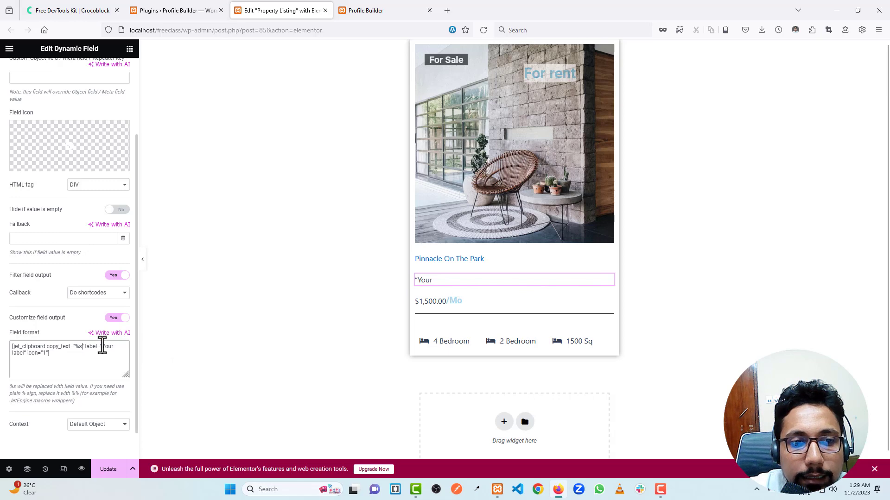
Replace the shortcode's "Your label" value with an empty pair of straight quotation marks.
drag(100, 345, 22, 354)
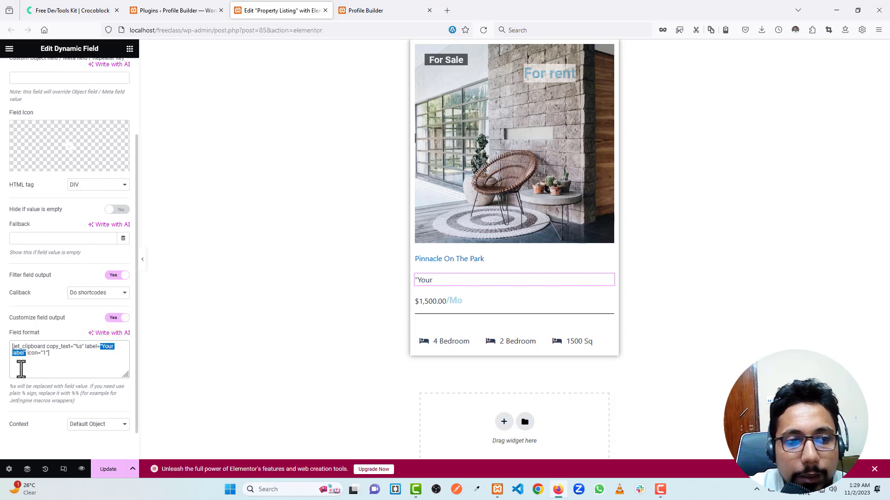
key(BackSpace)
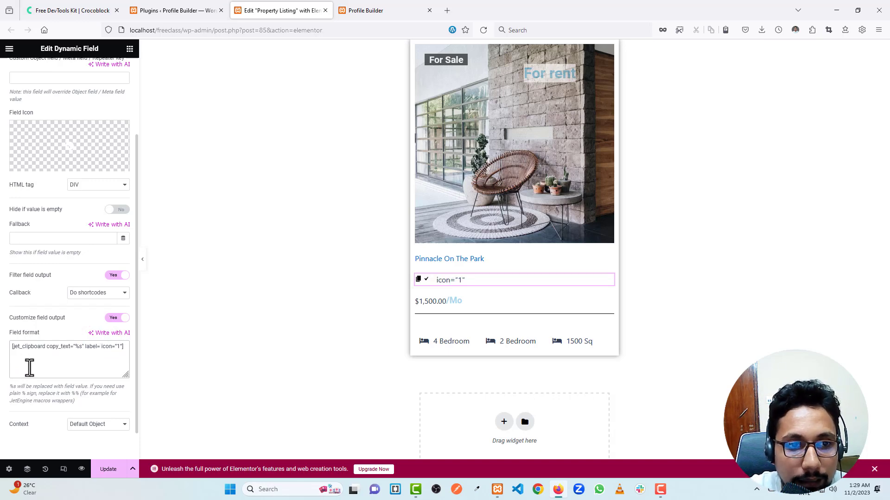
text("")
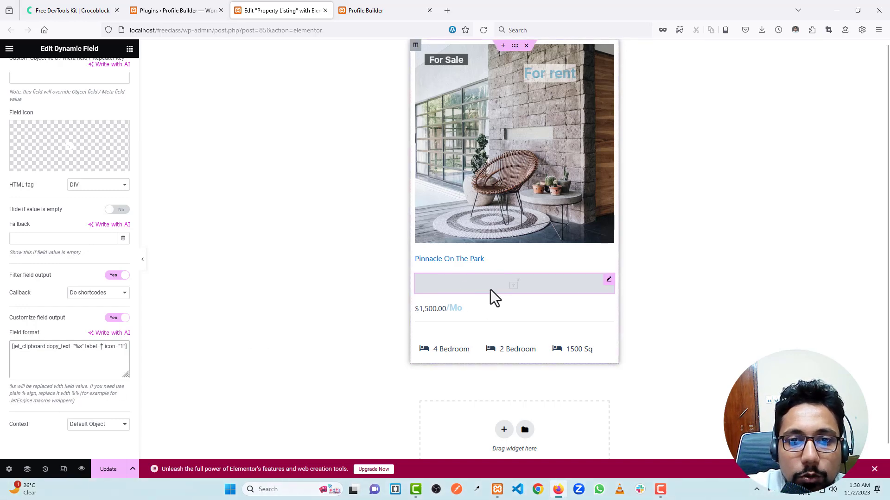
Set the shortcode's label to "Click To Copy" and update the Property Listing.
click(105, 346)
text(Click)
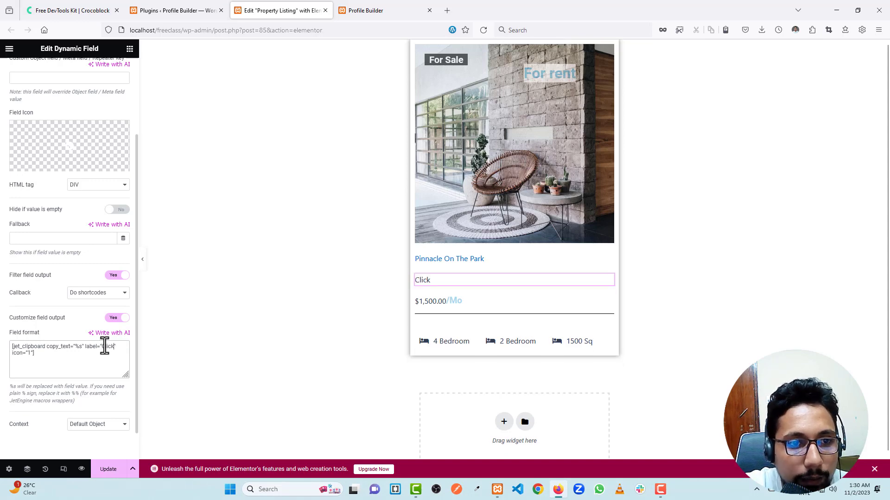
text( ZTro)
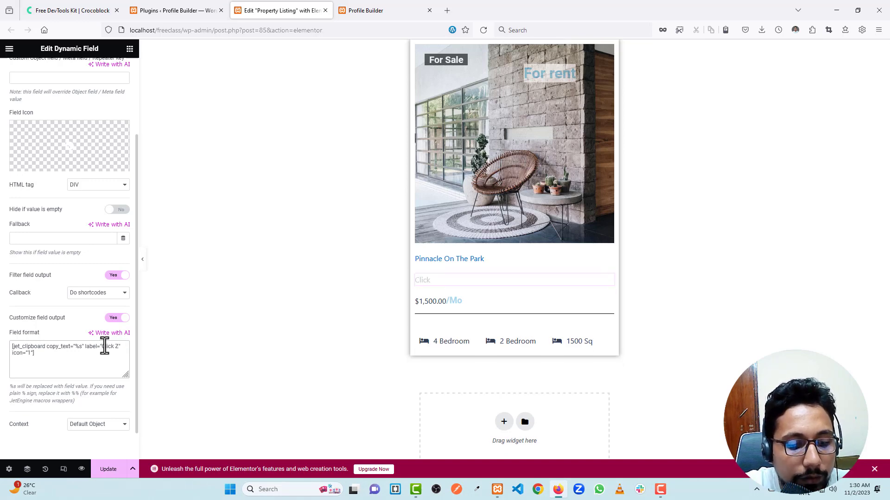
key(BackSpace)
key(BackSpace)
key(BackSpace)
key(BackSpace)
key(BackSpace)
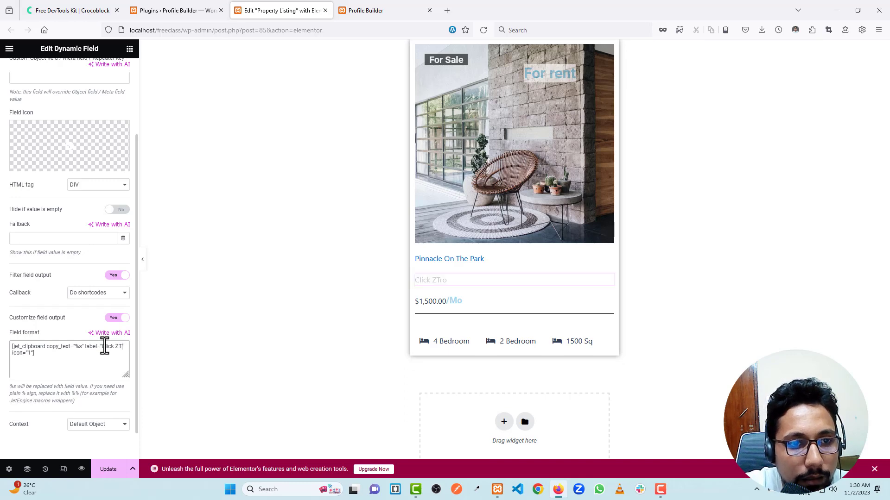
text(To )
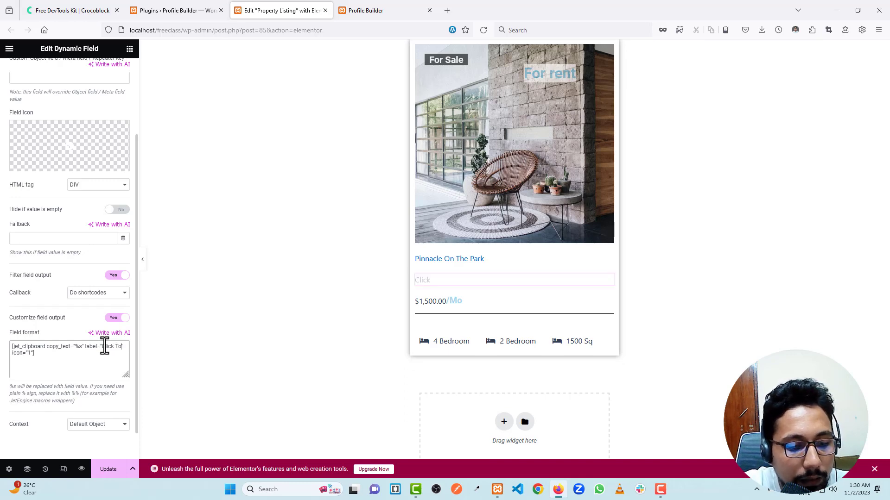
text(Coppy)
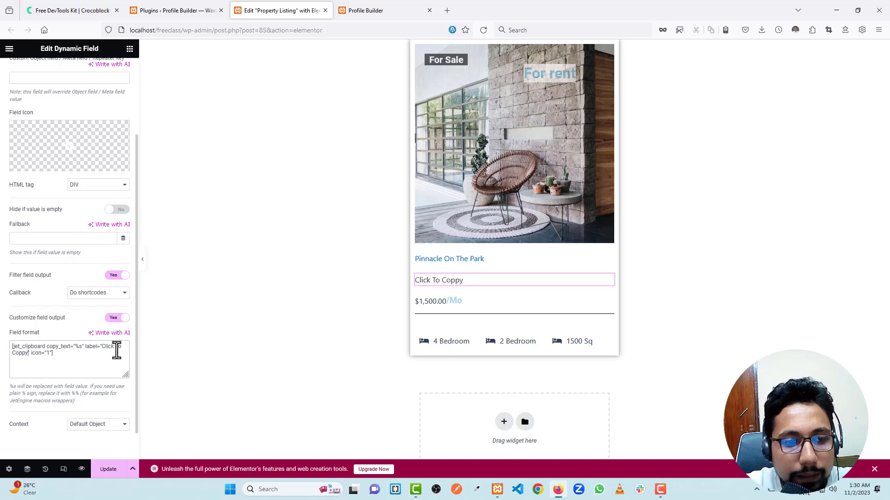
click(22, 353)
key(BackSpace)
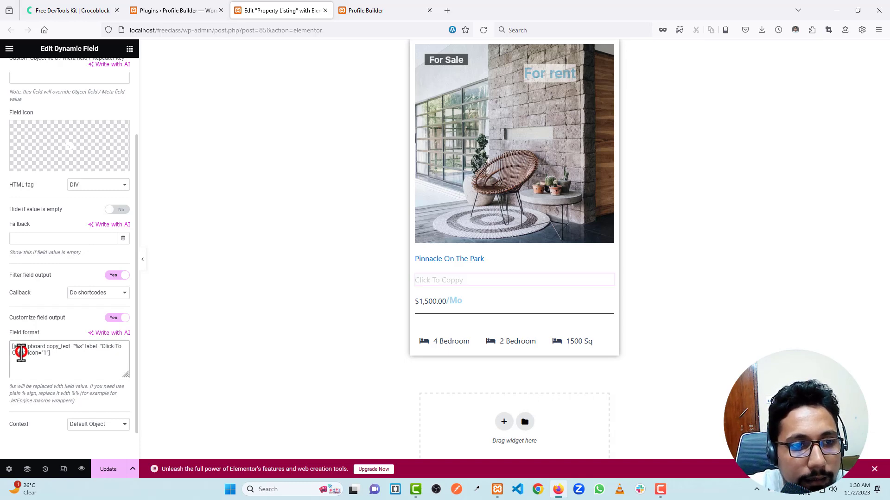
click(109, 469)
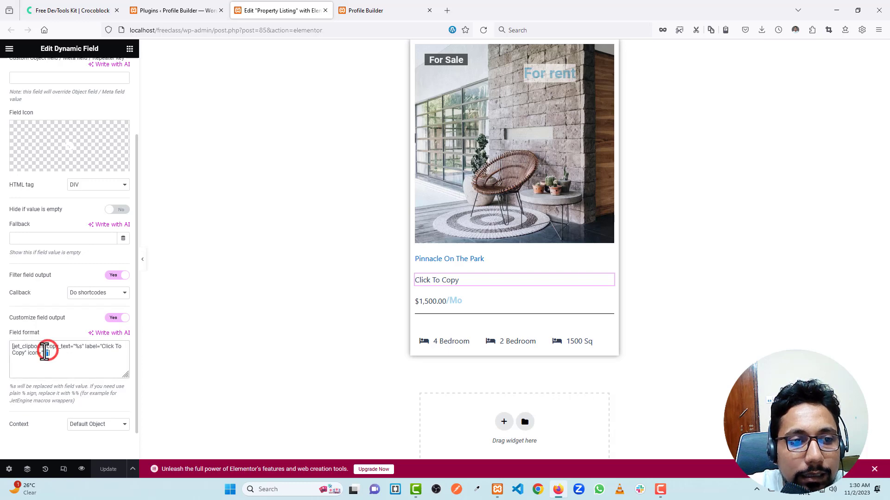
Re-enter the shortcode's icon value as "1" in straight quotation marks and update the Property Listing.
triple_click(46, 351)
click(44, 352)
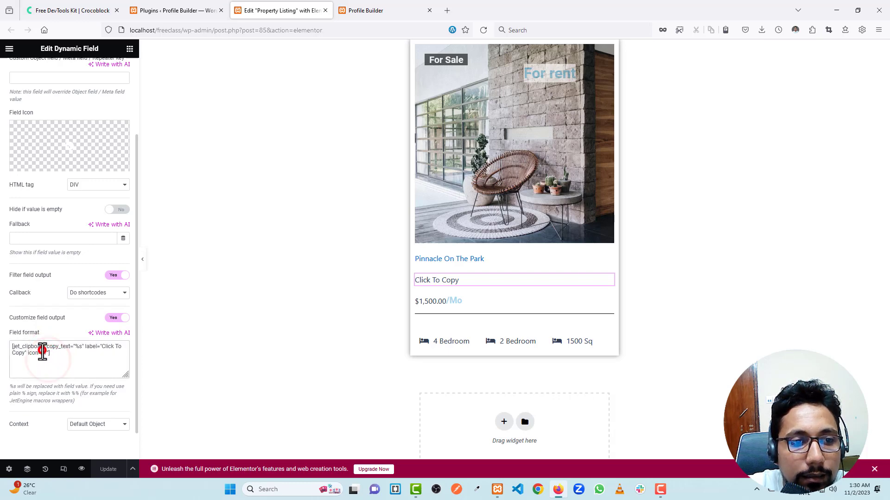
drag(43, 353, 50, 354)
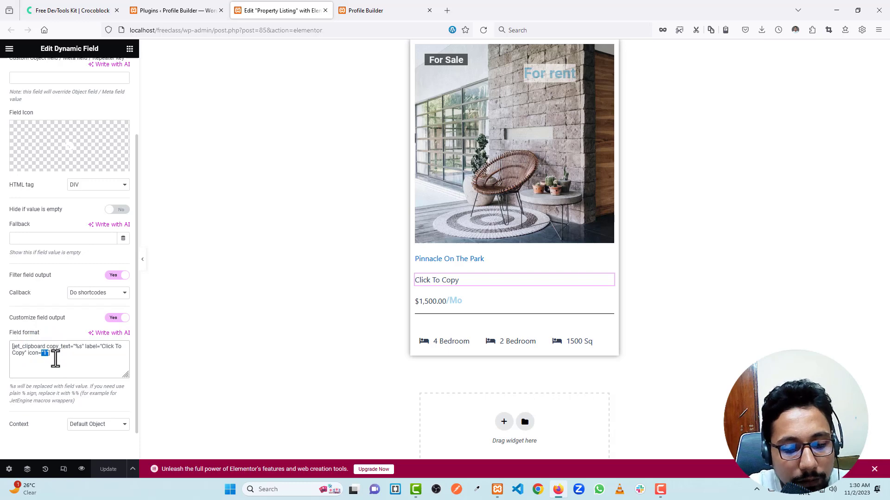
key(BackSpace)
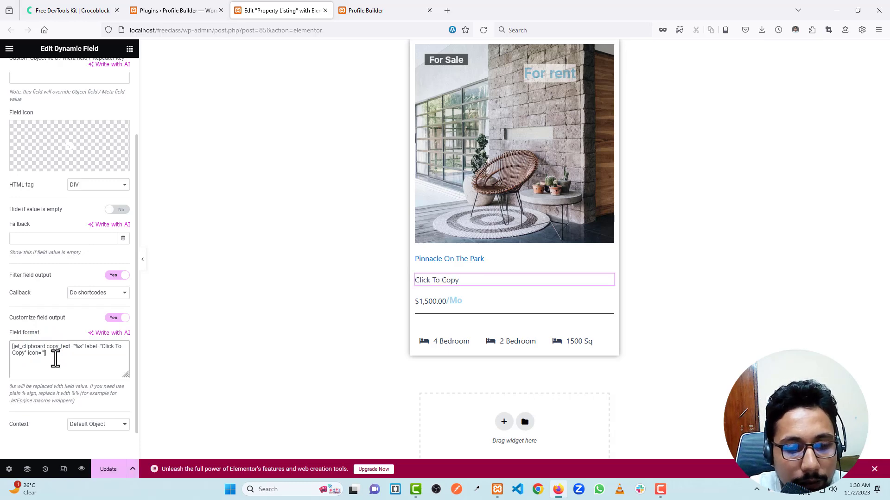
text(1)
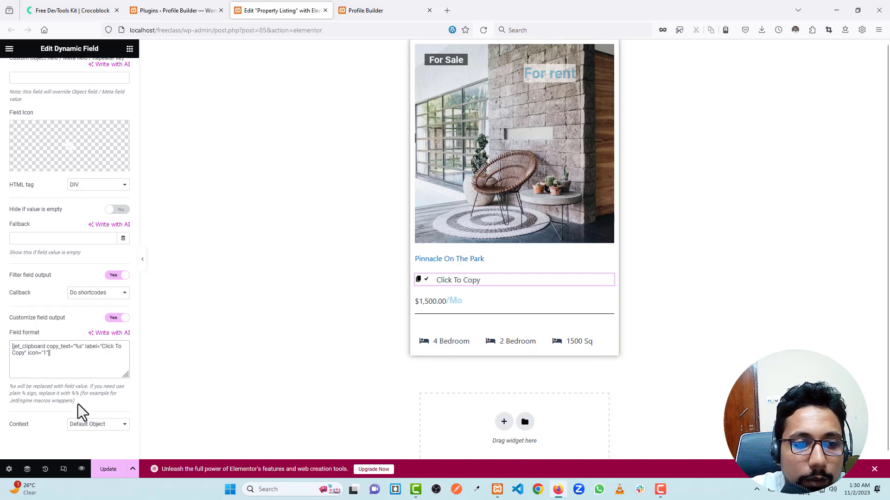
click(105, 468)
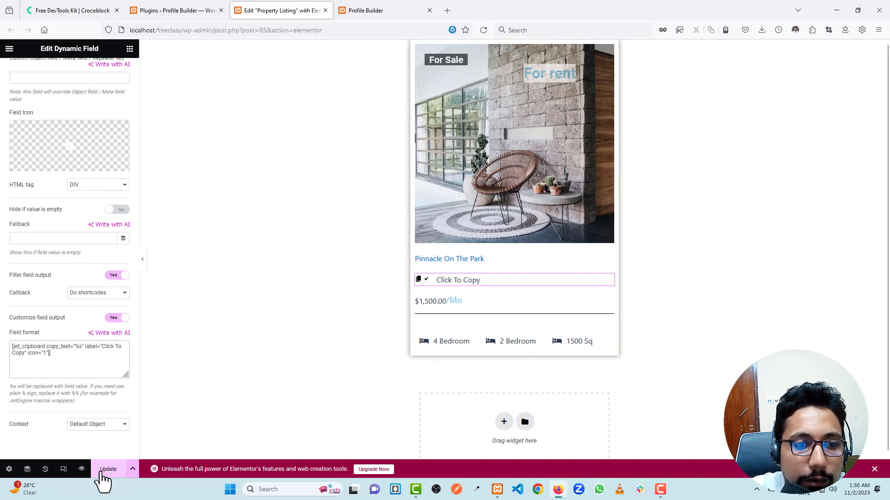
click(46, 351)
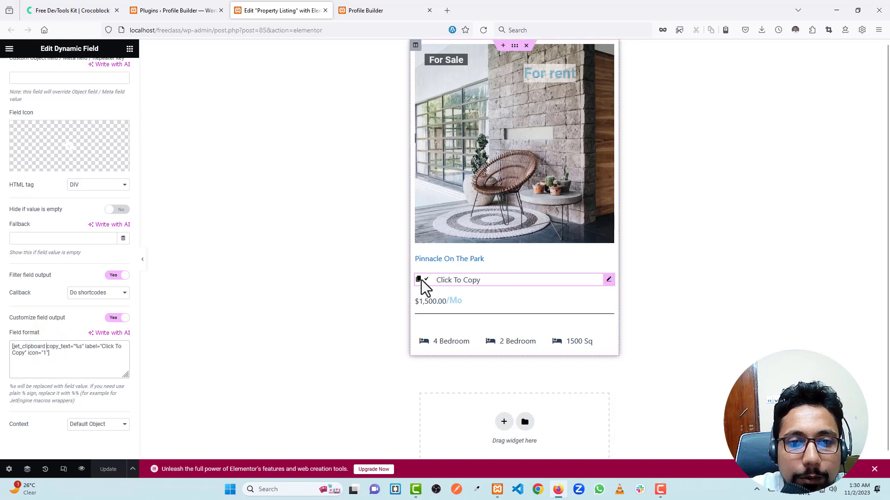
Reload the Profile Builder home page, close the popup and test Click To Copy on the Pinnacle On The Park card.
click(399, 16)
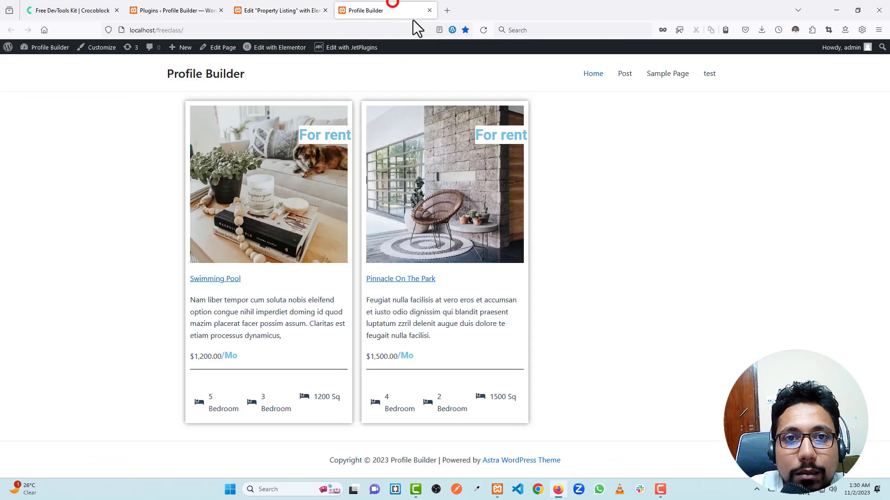
click(481, 29)
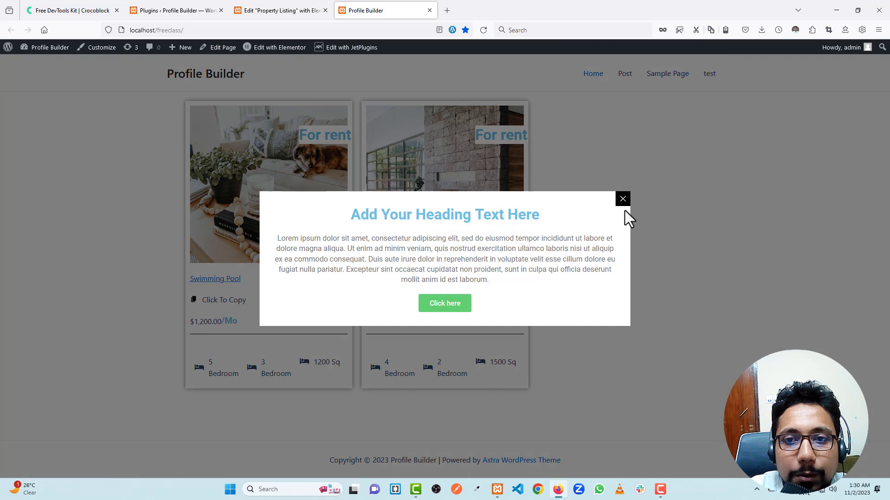
click(622, 198)
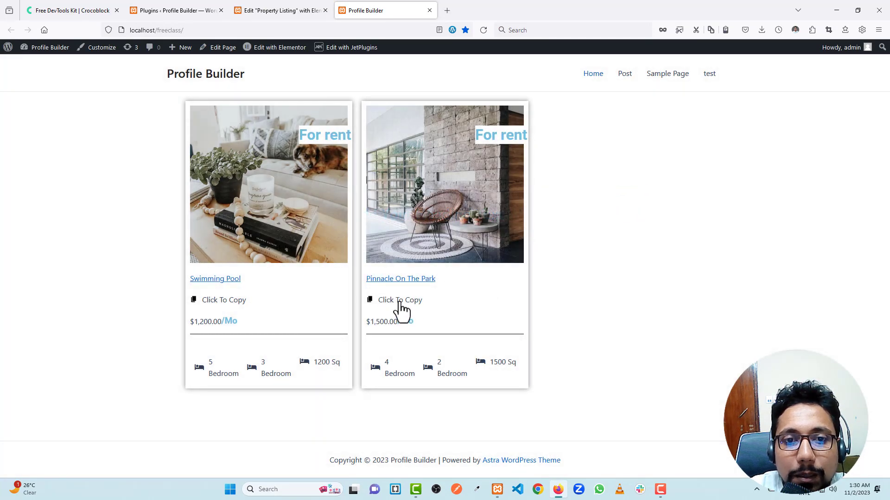
click(398, 301)
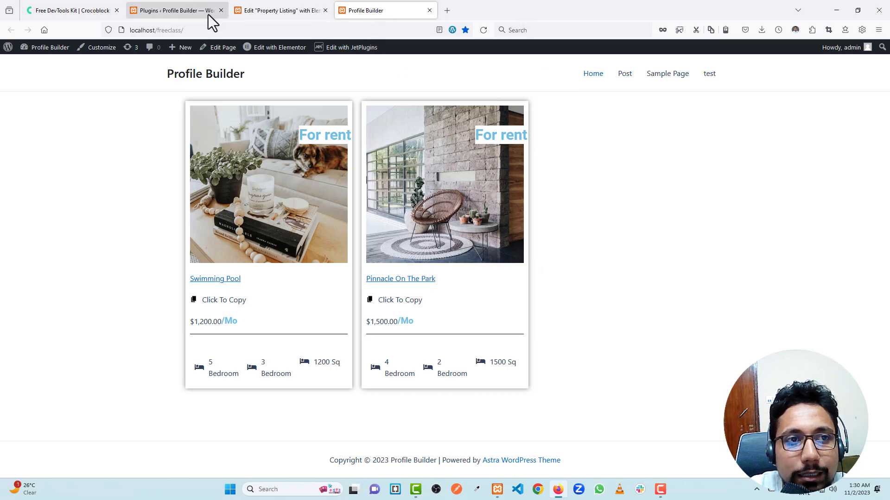
Switch to the desktop, open Team.txt in Notepad and paste the copied description on a new line below the Discord entry.
click(837, 9)
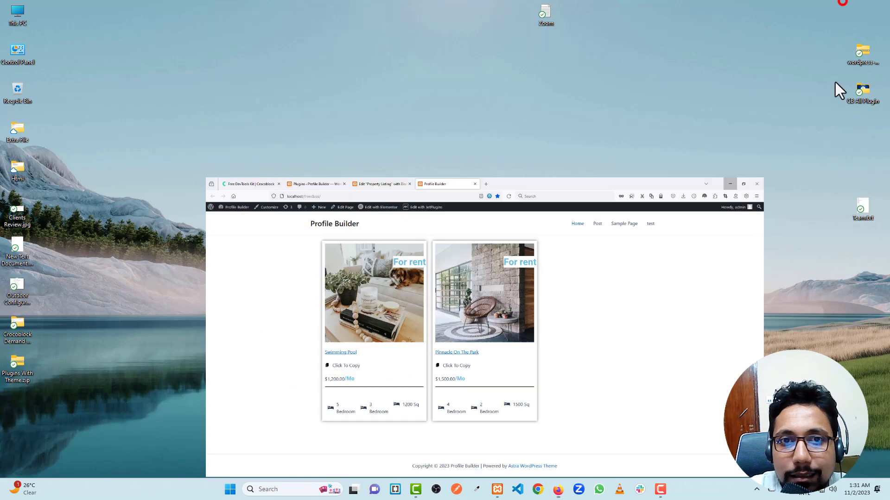
right_click(360, 121)
click(535, 129)
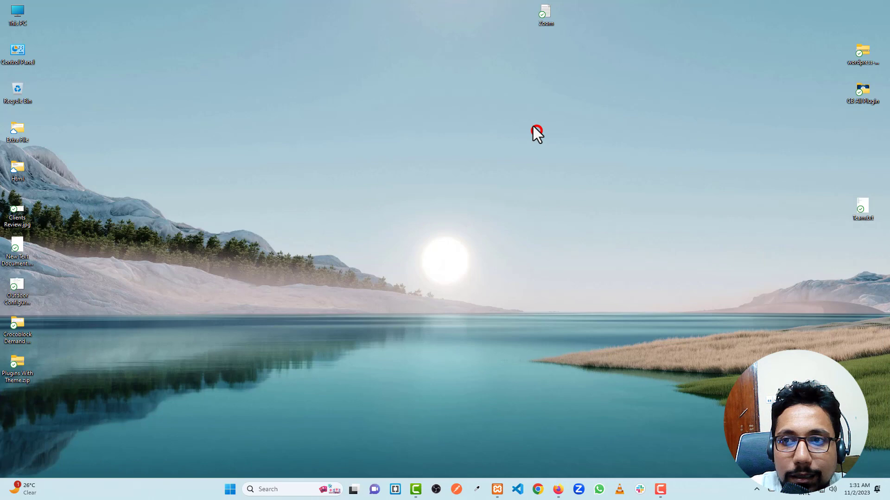
double_click(856, 208)
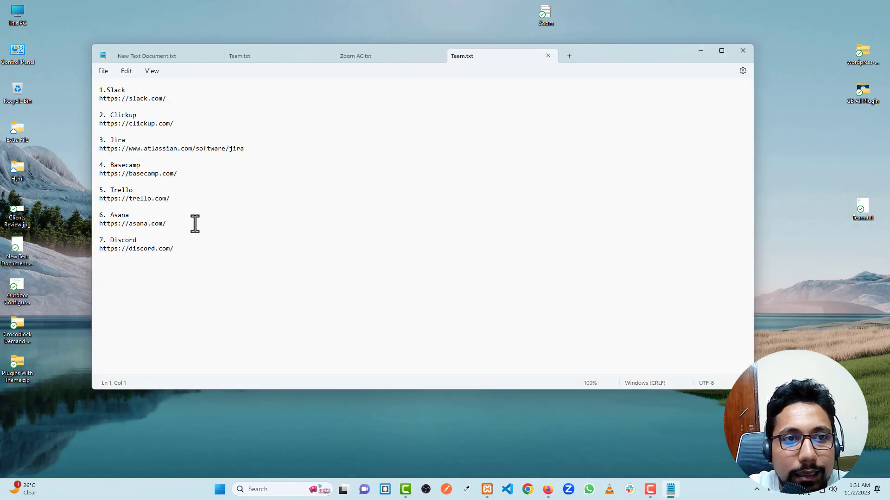
click(141, 277)
key(Return)
key(Return)
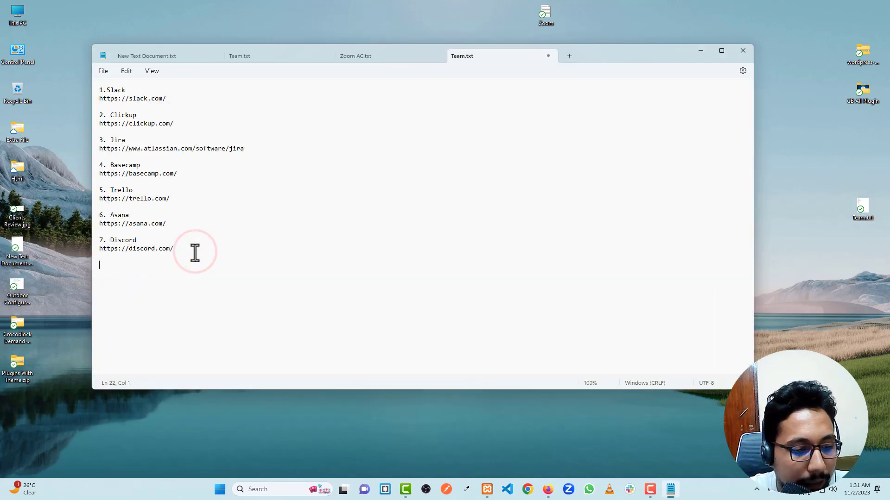
key(ctrl+v)
drag(303, 263, 592, 257)
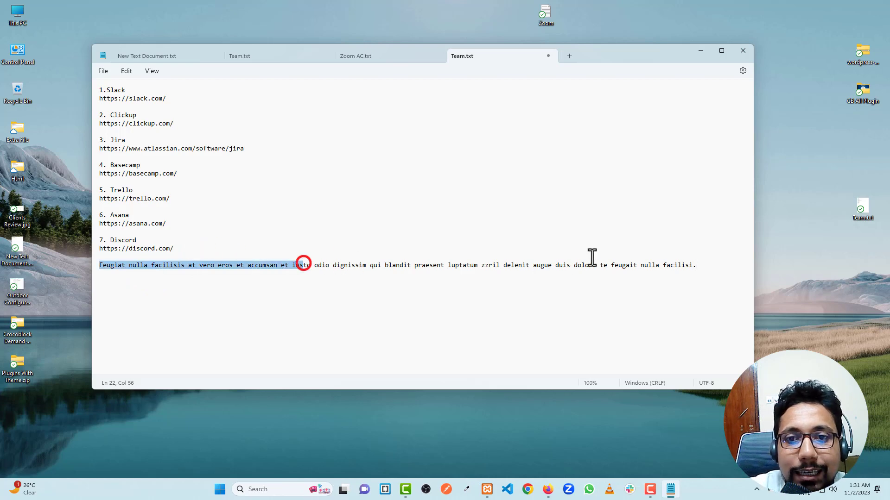
Close Notepad and return to the Profile Builder home page in Firefox.
click(743, 50)
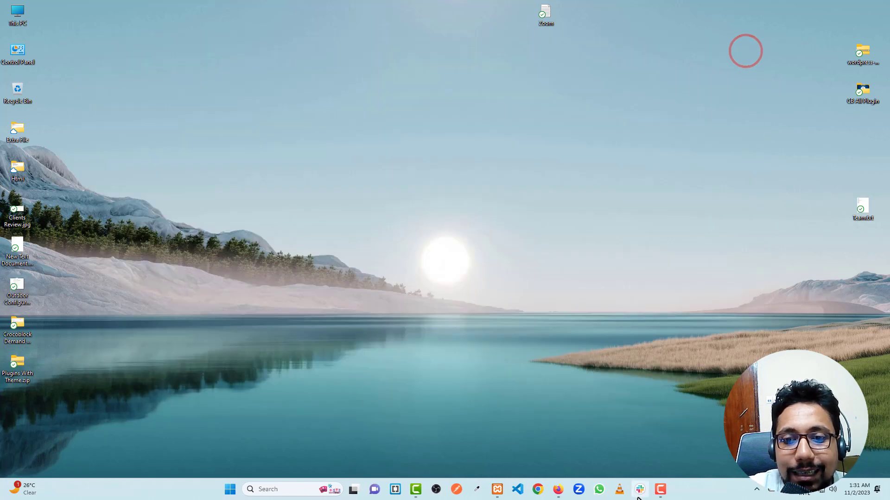
click(558, 489)
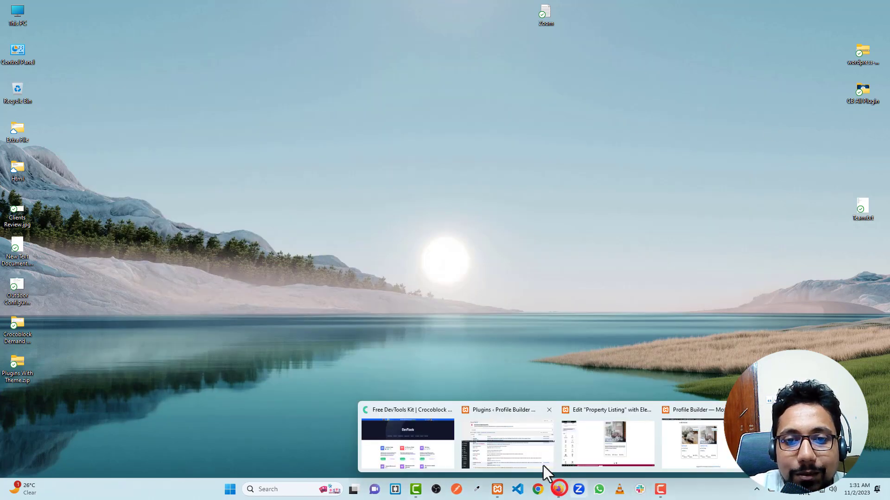
click(694, 438)
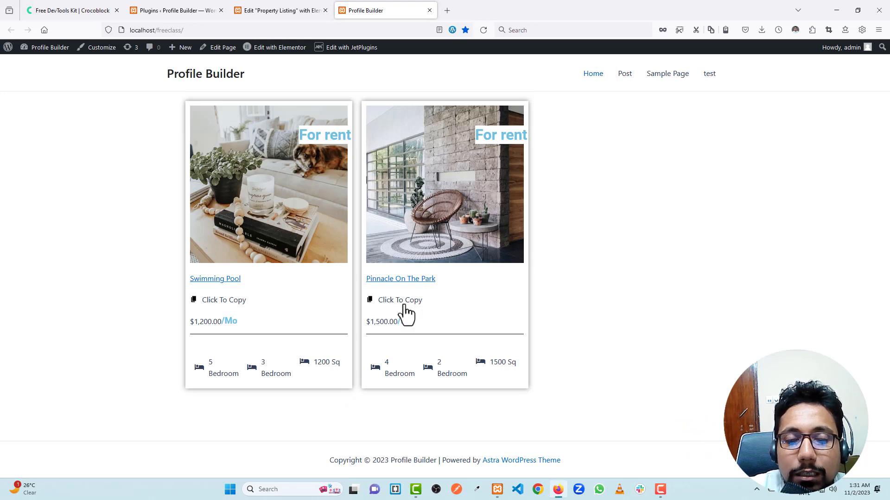
In the Property Listing's description field format, replace the shortcode's "Click To Copy" label with "%s".
click(284, 7)
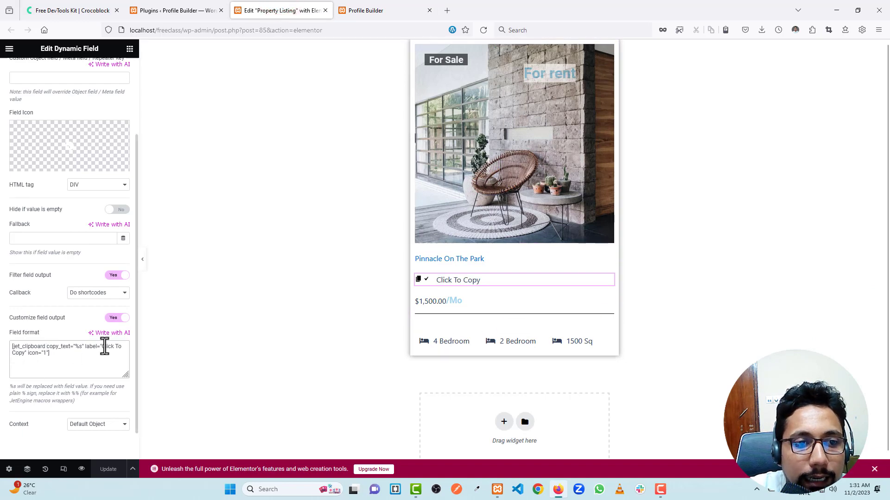
drag(101, 347, 29, 353)
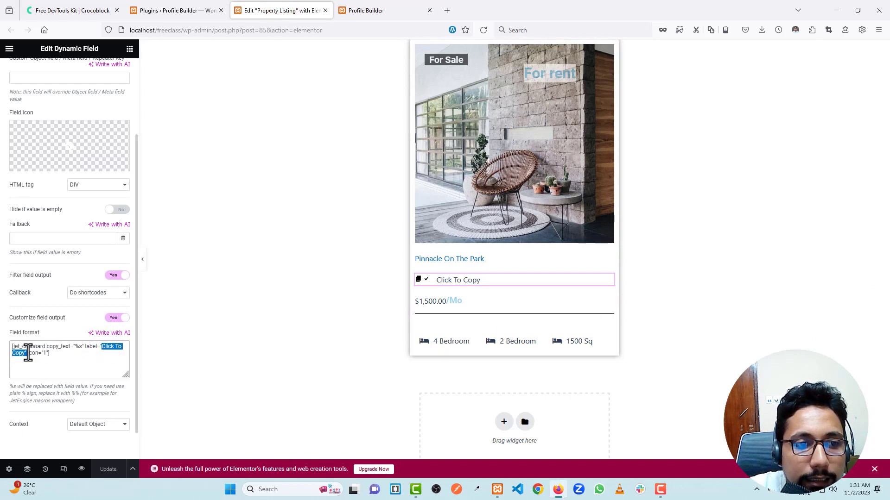
key(BackSpace)
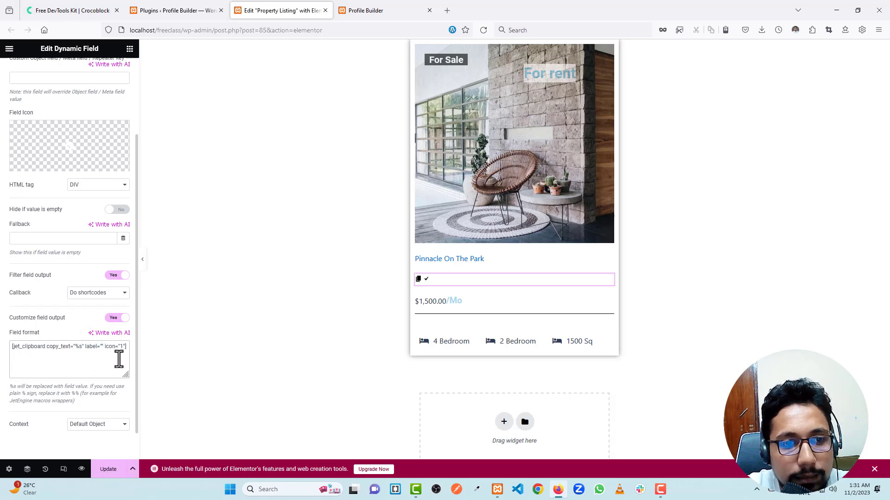
text(%s)
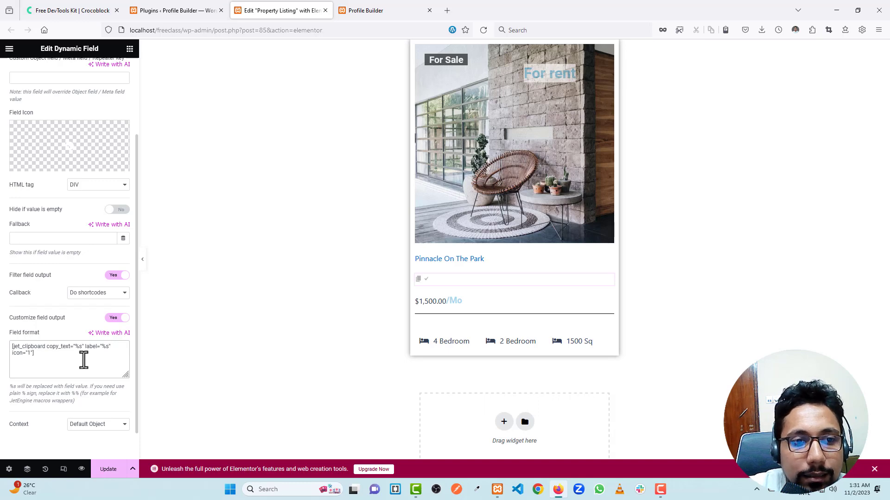
Change the jet_clipboard shortcode's label placeholder to "%1$s" and update the Property Listing.
click(86, 363)
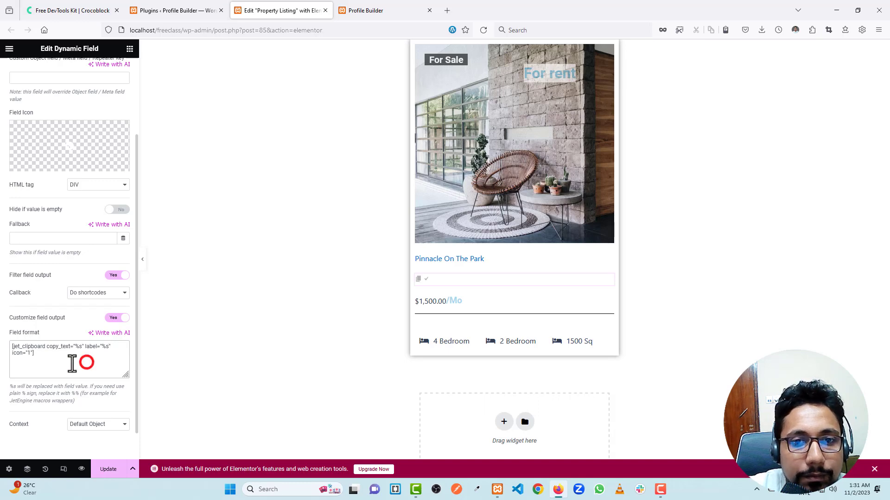
click(104, 346)
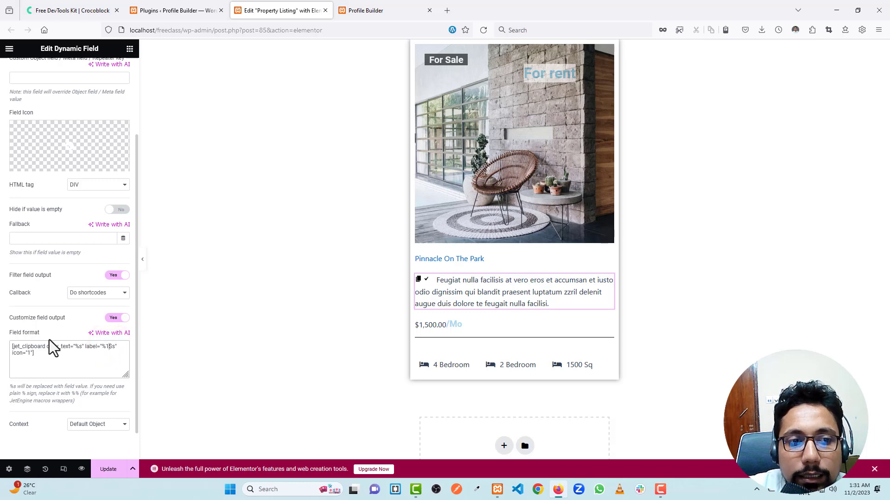
double_click(111, 348)
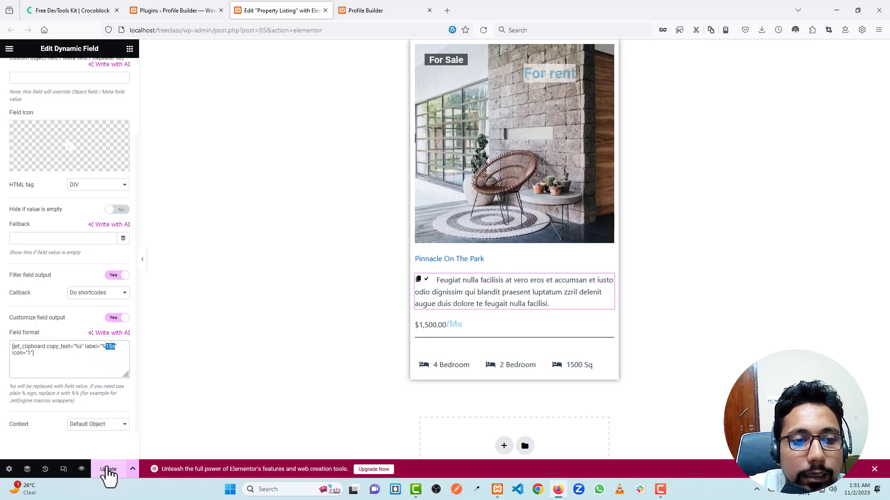
click(106, 470)
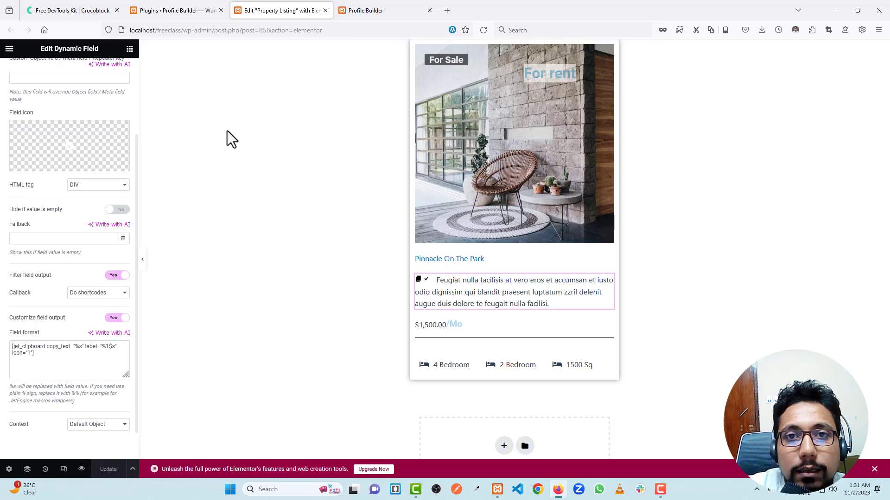
Reload the Profile Builder home page, close the popup and test copying the description on the Swimming Pool card.
click(394, 8)
click(482, 29)
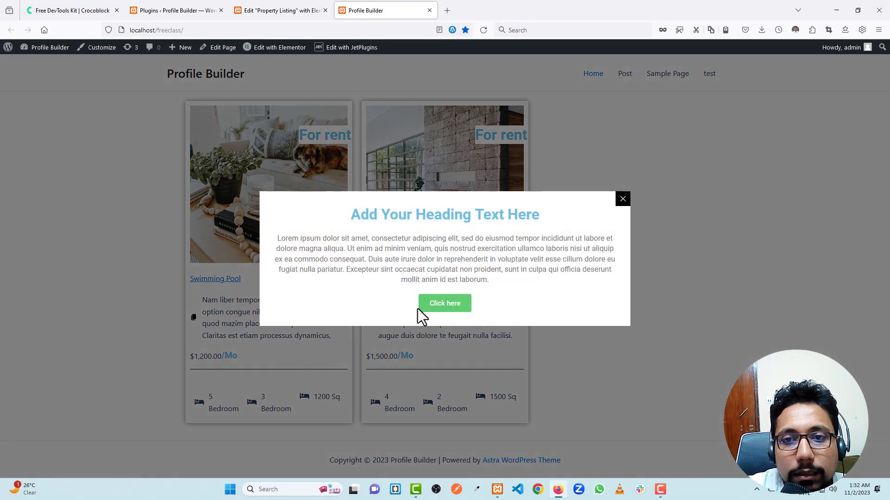
click(623, 199)
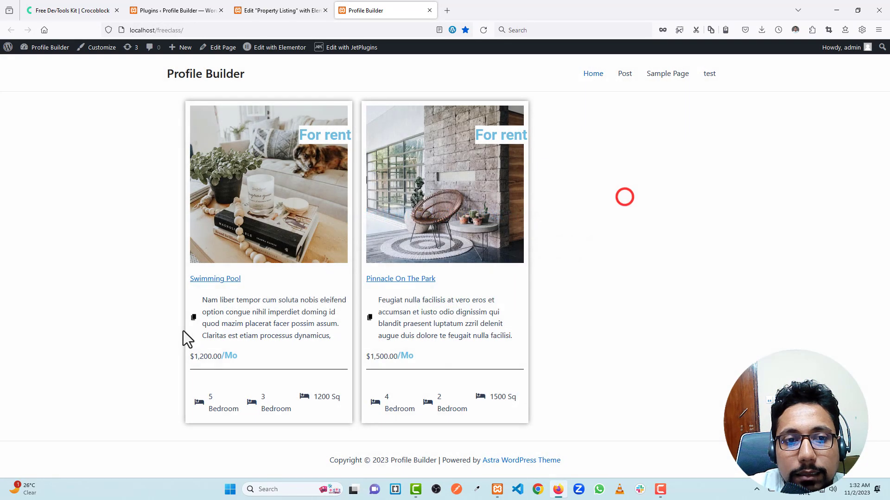
click(244, 316)
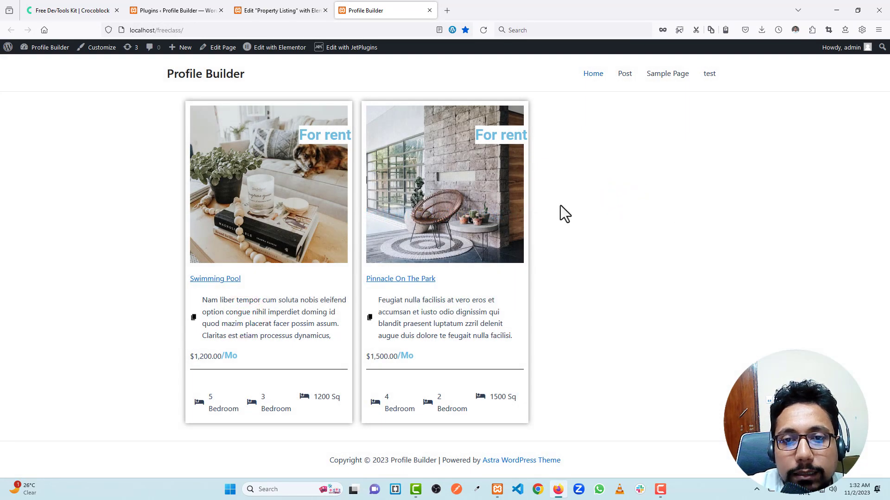
Review the Clipboard shortcode entry on Crocoblock's DevTools page and return to the Profile Builder home page.
mouse_move(662, 491)
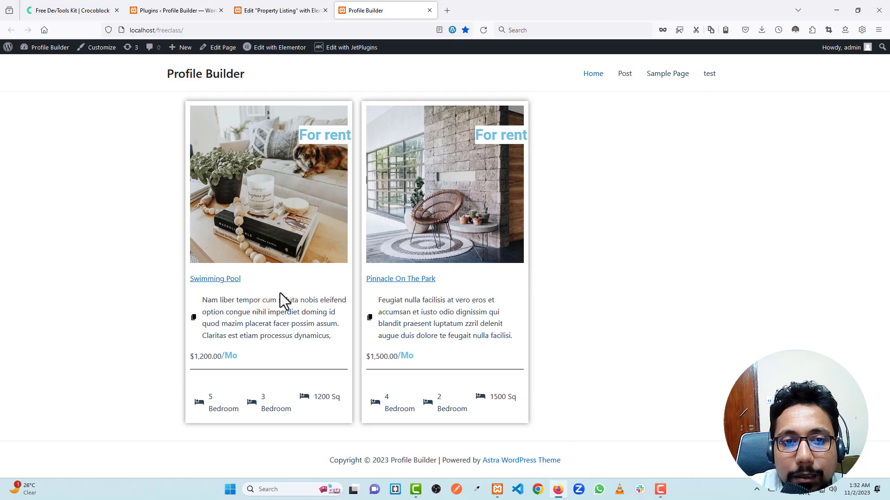
click(86, 9)
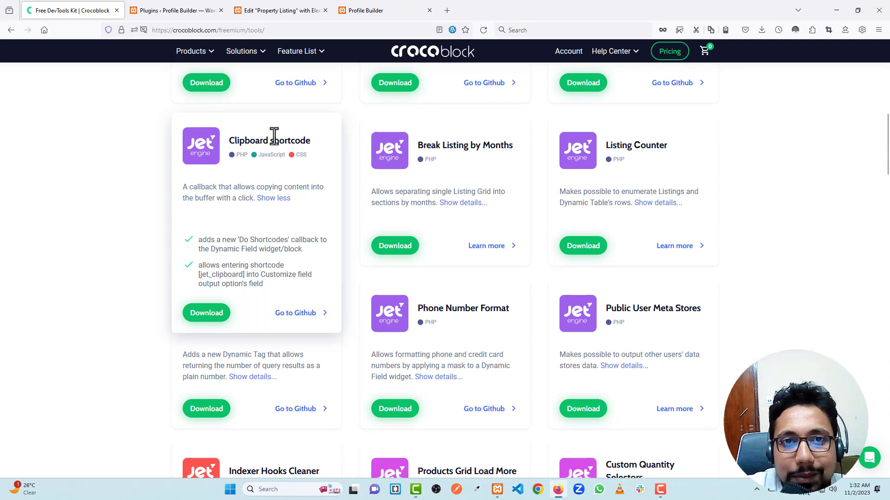
click(378, 5)
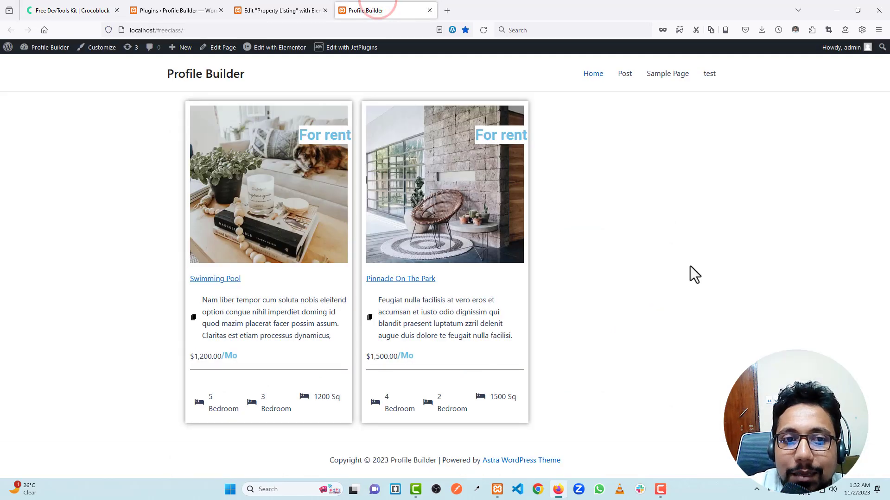